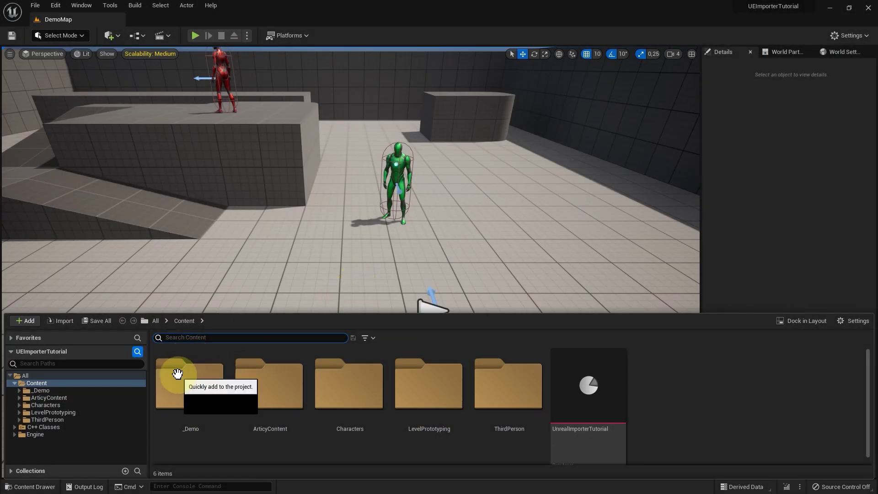
Open _Demo > Blueprints > DemoGameMode and add an Articy Flow Player component named ArticyFlowPlayer.
double_click(177, 373)
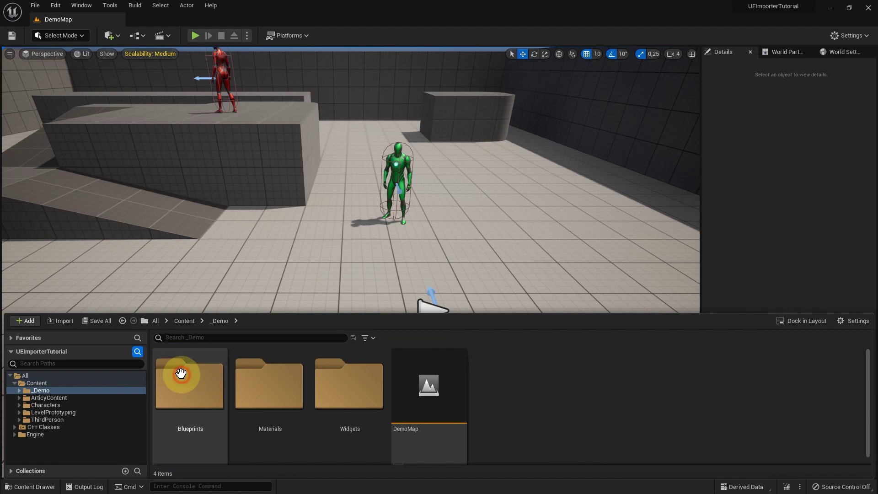
double_click(177, 373)
double_click(350, 371)
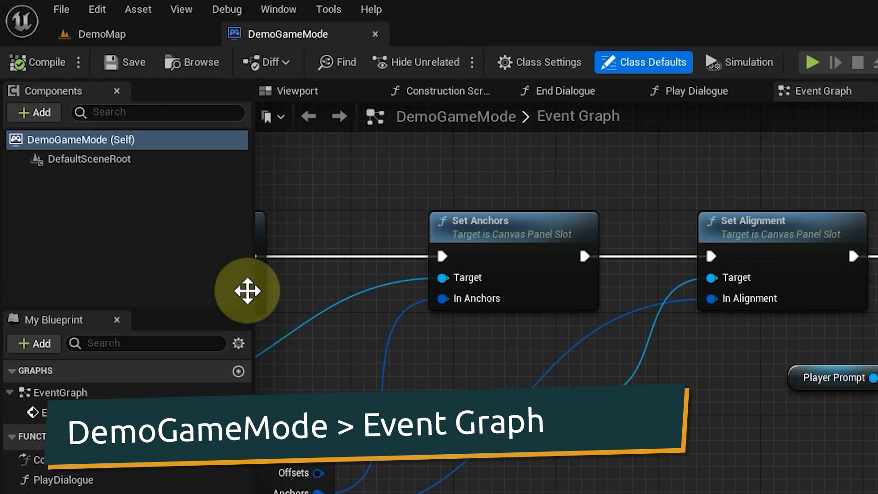
click(51, 113)
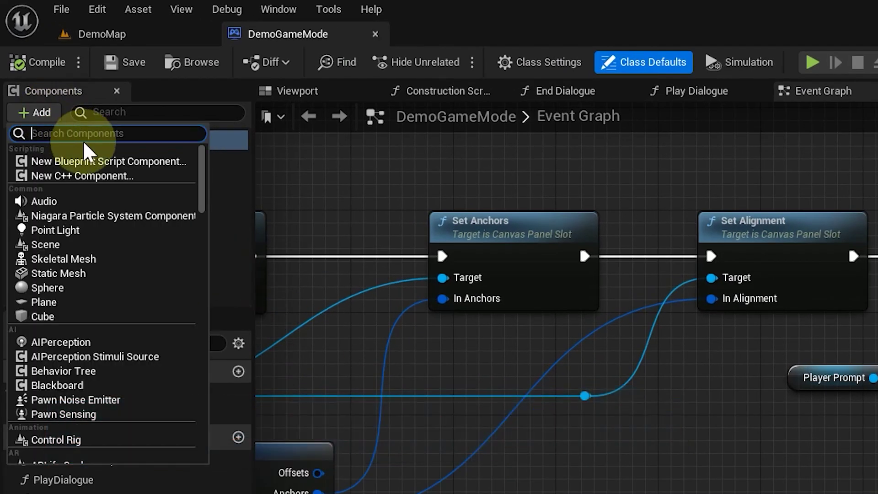
text(articy f)
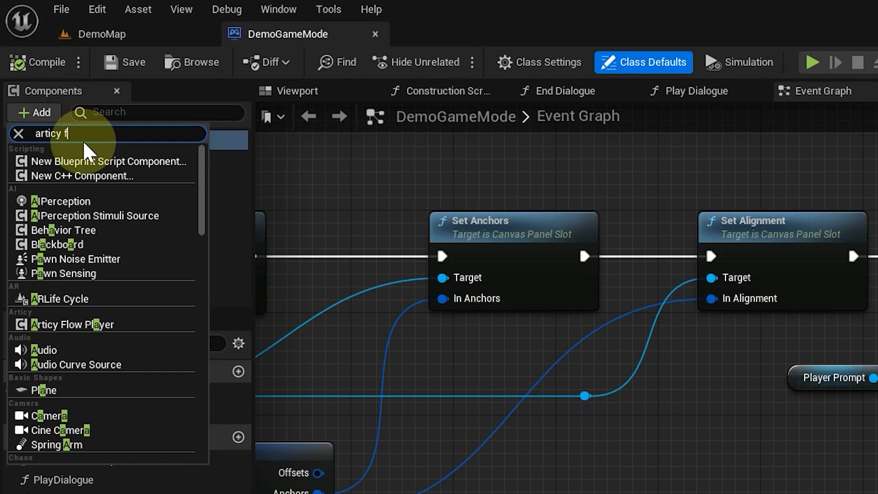
text(low)
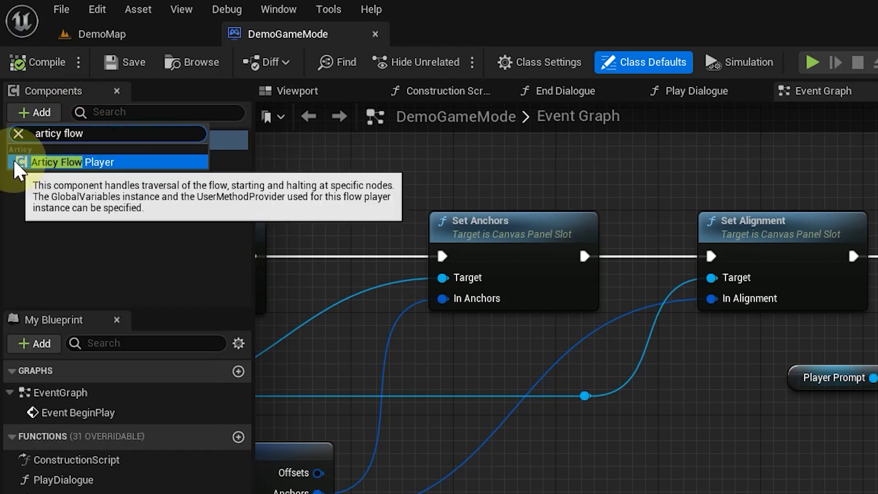
click(16, 165)
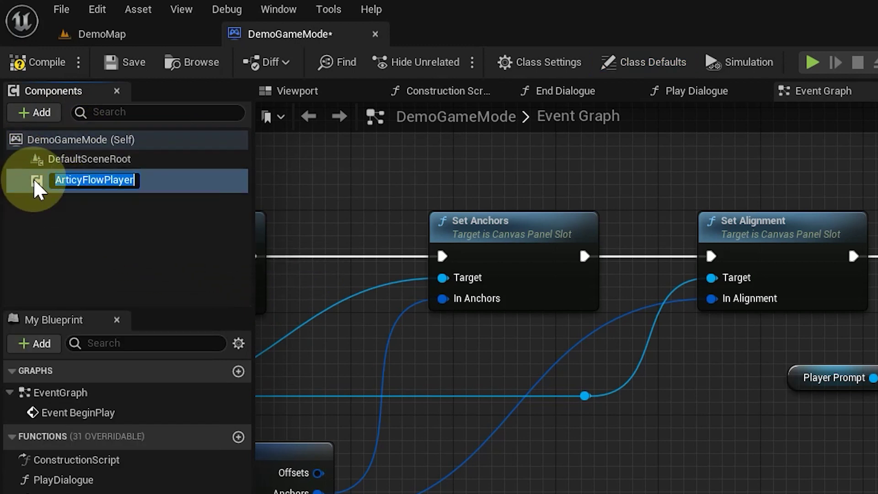
key(Return)
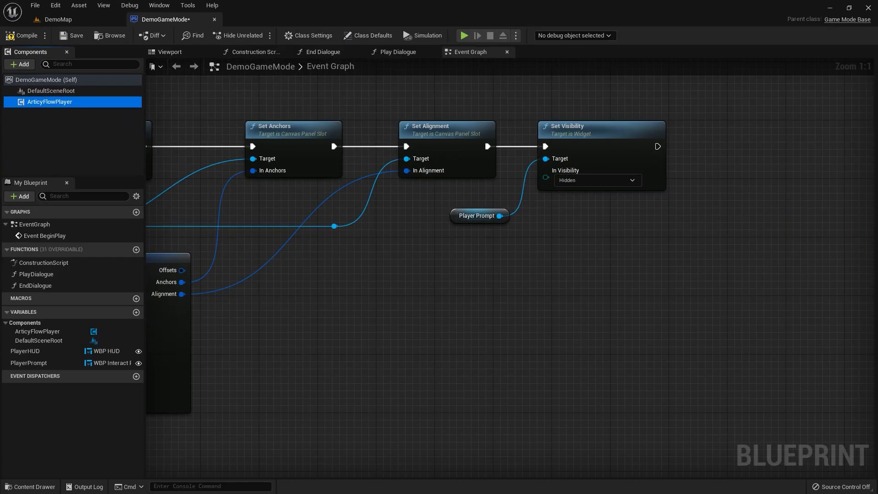
Set the flow player's Start On to Linear Test and untick Flow Fragment under Pause On.
mouse_move(869, 248)
mouse_down()
mouse_move(584, 249)
mouse_move(603, 249)
mouse_up()
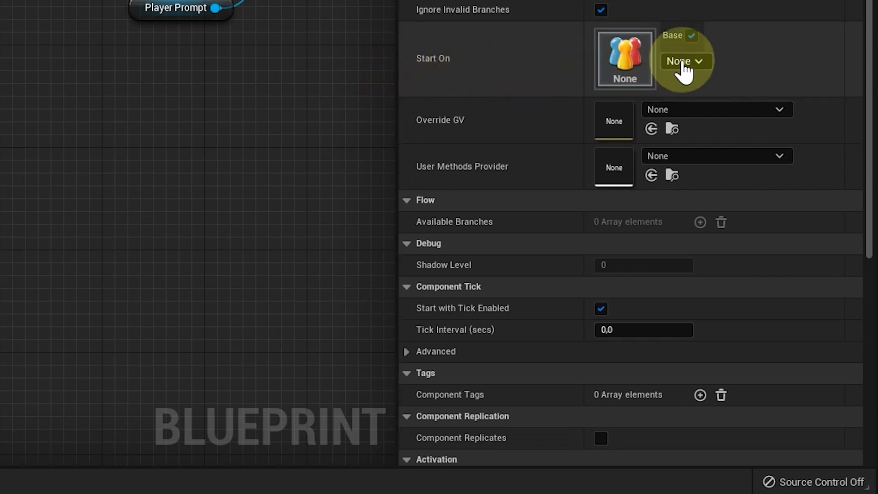
click(701, 67)
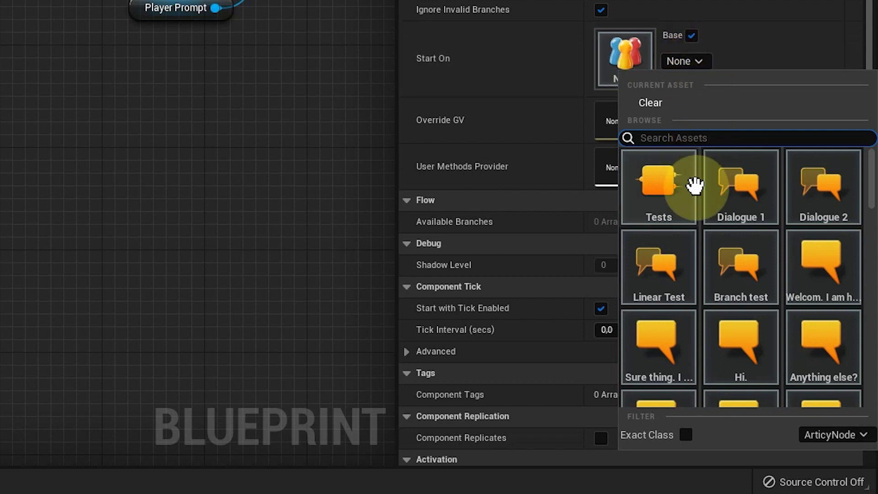
click(667, 269)
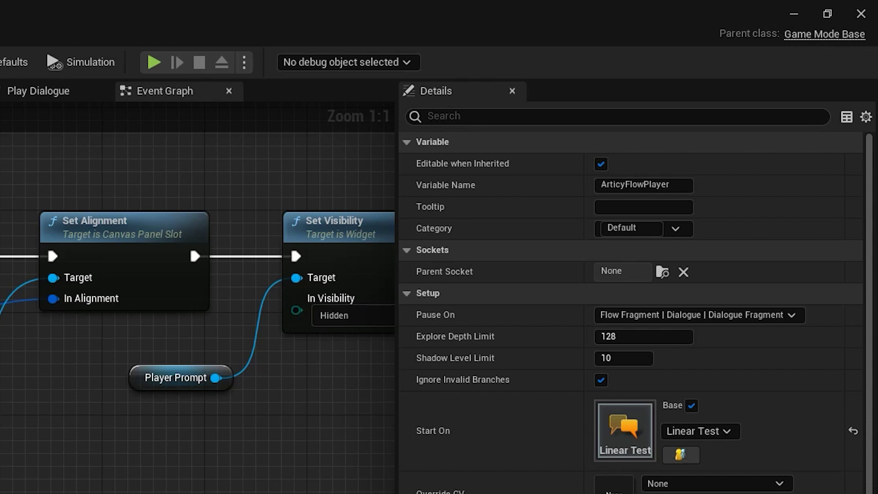
click(788, 312)
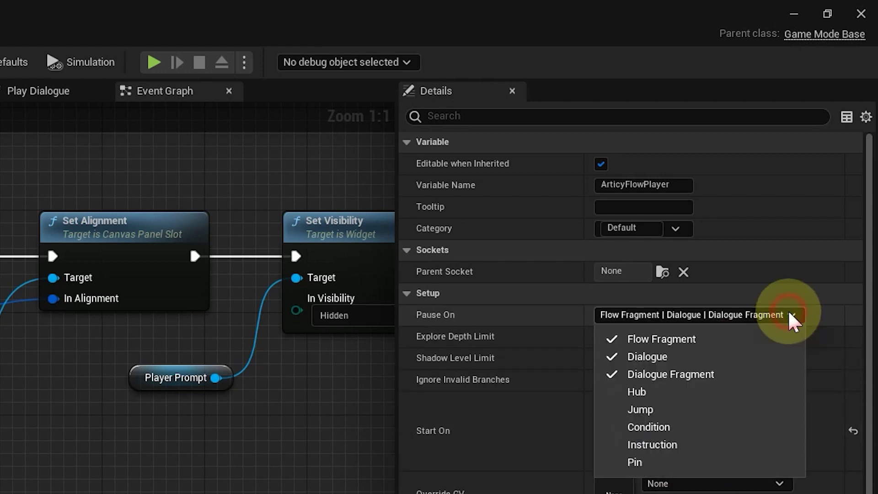
click(708, 338)
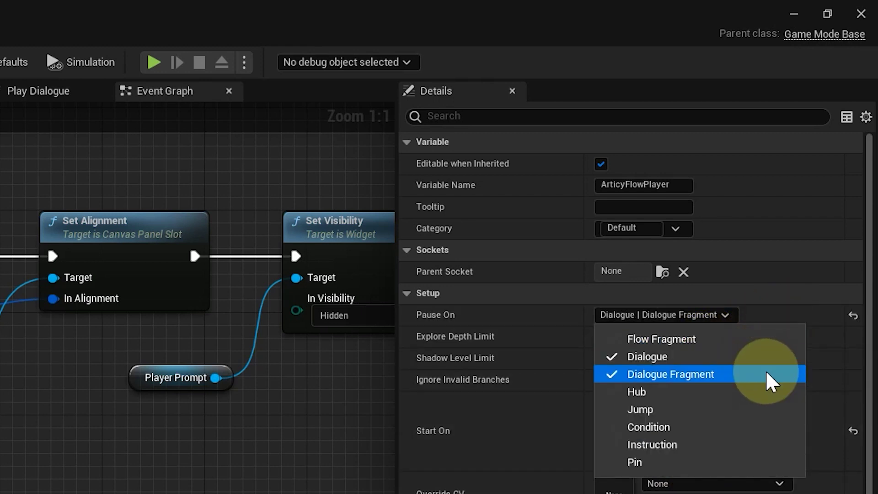
click(833, 369)
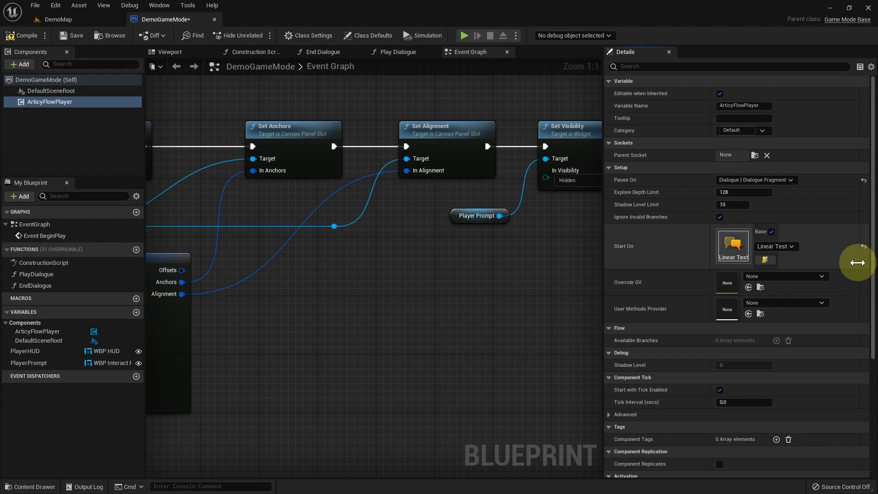
scroll(849, 352, down, 5)
scroll(851, 354, down, 1)
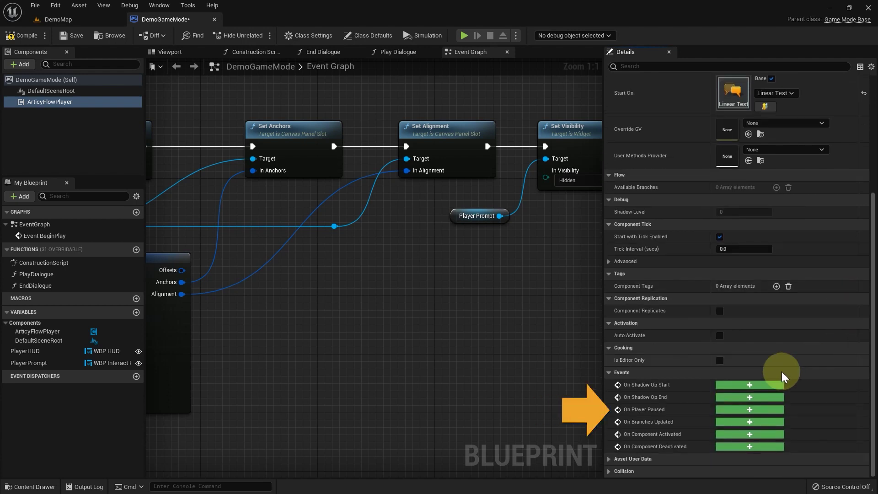
Add an ArticyFlowPlayer On Player Paused event and place it beneath the BeginPlay nodes.
click(726, 408)
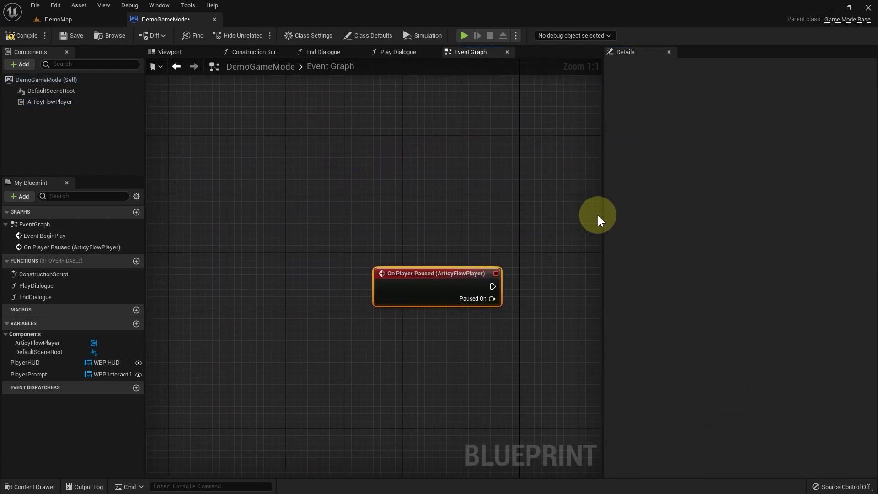
drag(602, 215, 787, 206)
scroll(504, 247, down, 5)
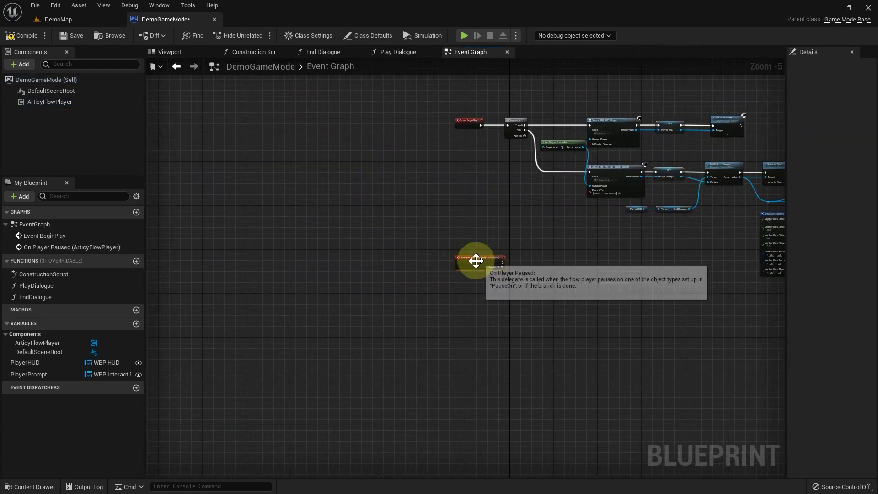
drag(476, 261, 467, 369)
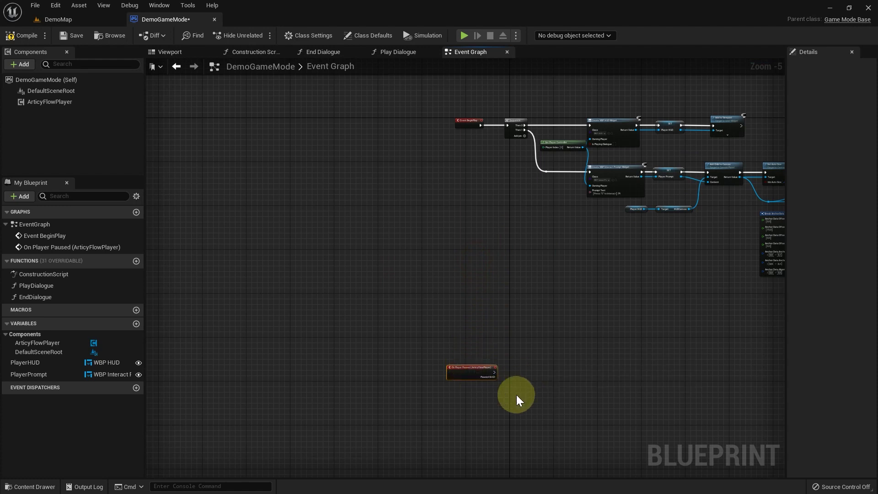
scroll(516, 395, up, 5)
right_drag(493, 359, 404, 153)
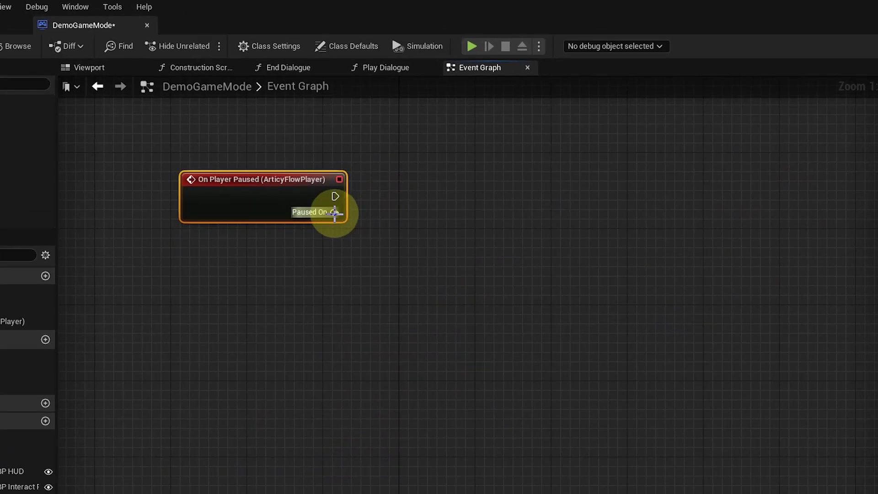
Cast the Paused On output to ArticyNode and add a Get Type node from it.
drag(334, 212, 394, 214)
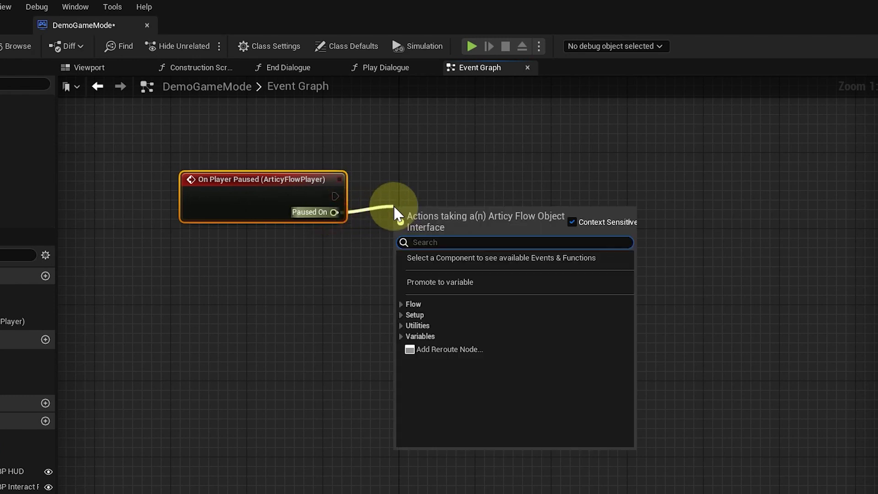
text(cast t)
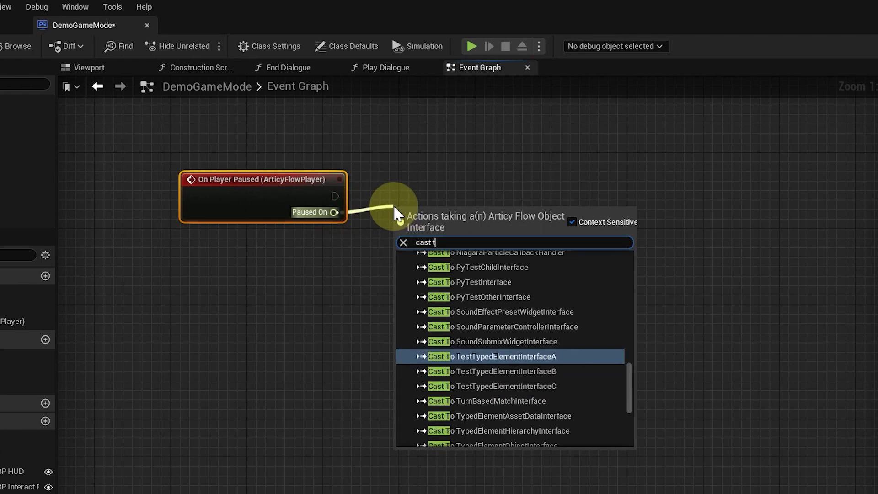
text(o arti)
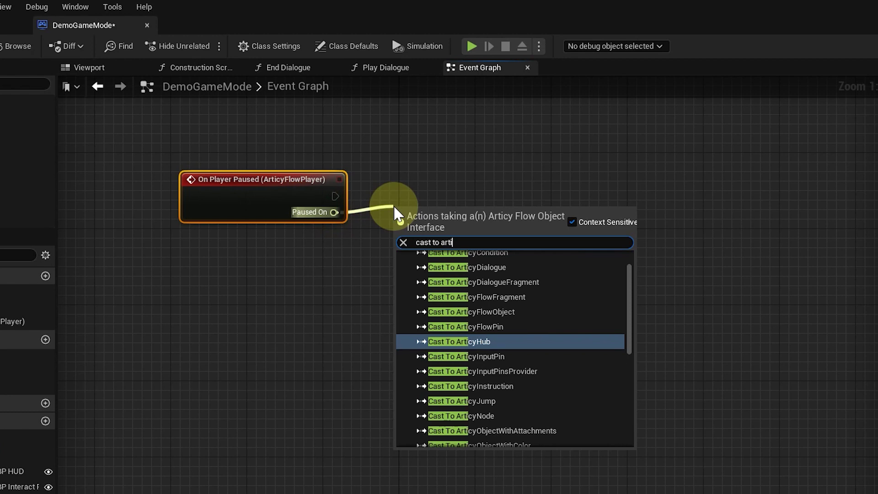
text(cy n)
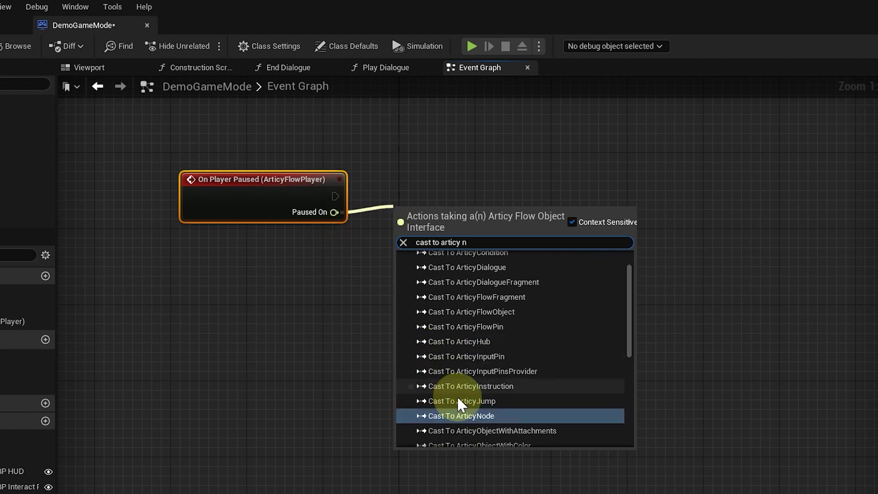
click(460, 415)
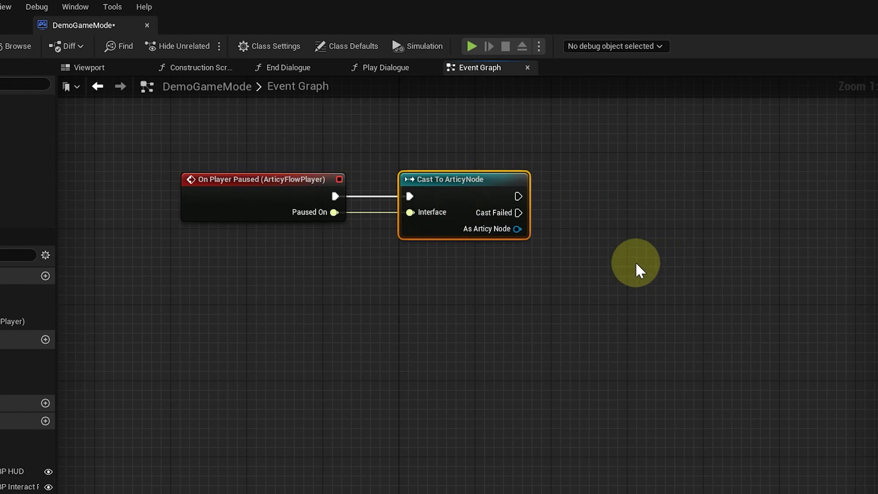
drag(518, 229, 567, 233)
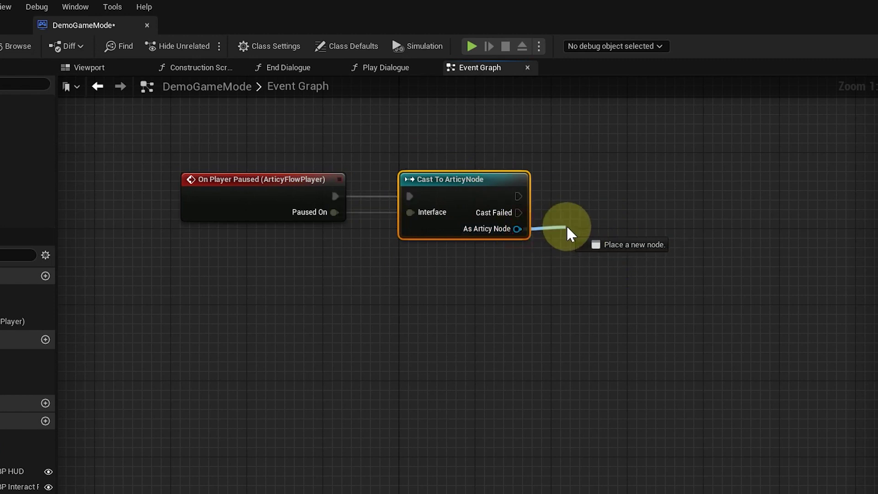
text(getty)
click(605, 293)
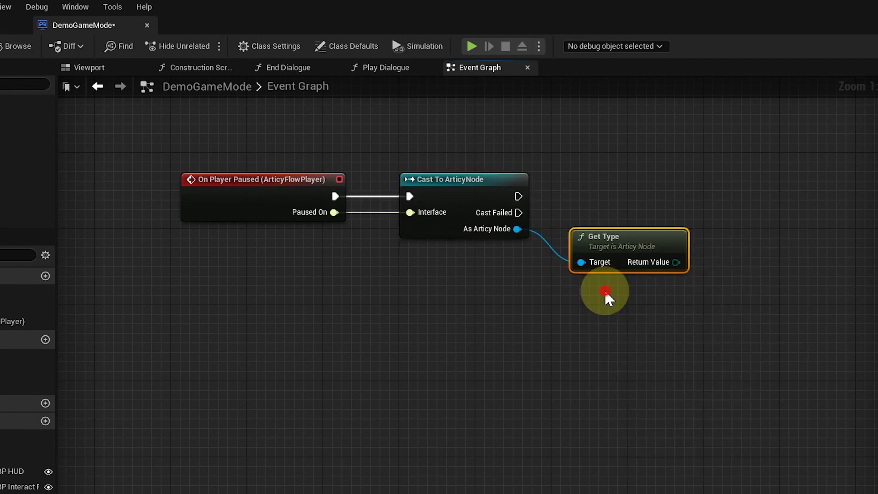
Feed Get Type into a Switch on EArticyPausableType and wire the cast's success to it.
right_drag(776, 241, 590, 241)
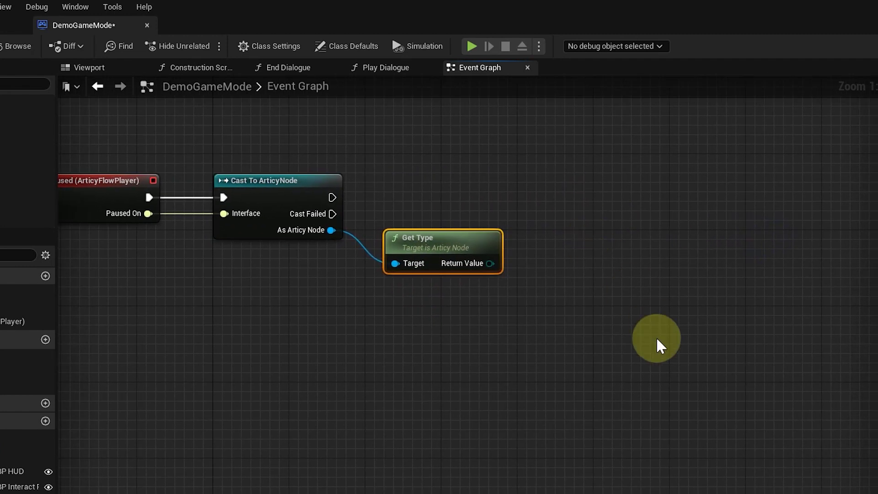
drag(497, 263, 580, 206)
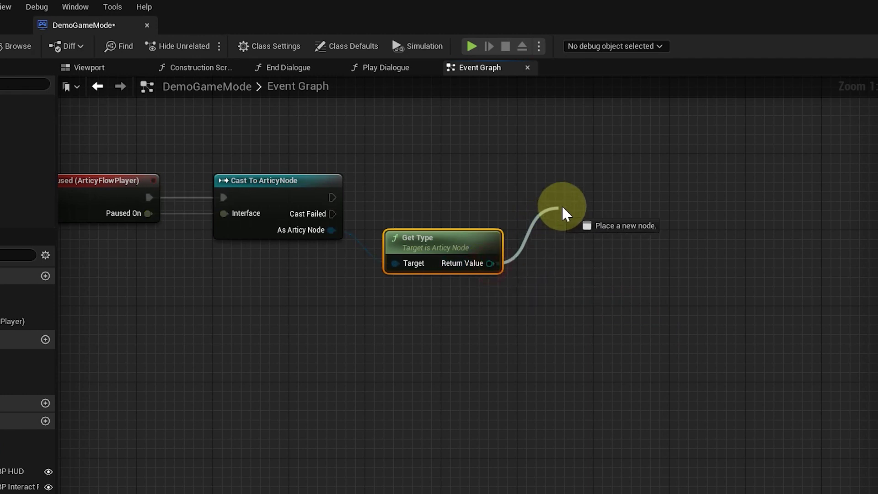
text(switch)
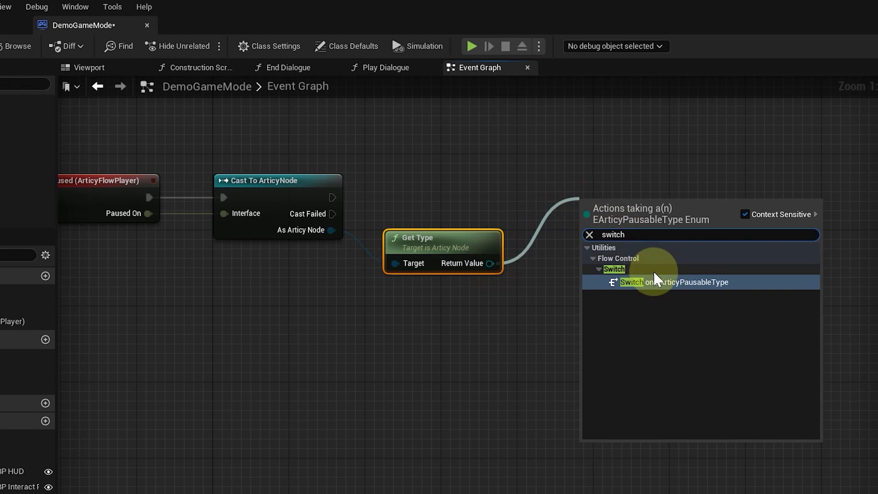
click(618, 282)
drag(332, 197, 594, 226)
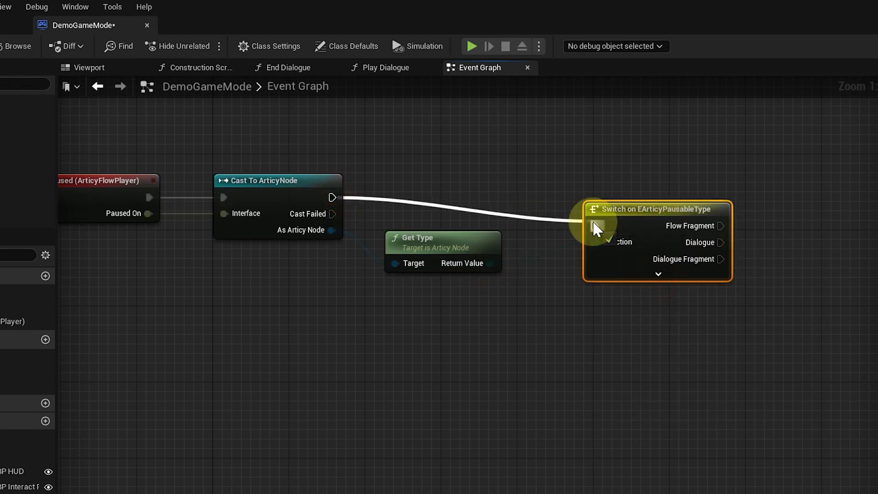
right_drag(797, 314, 607, 310)
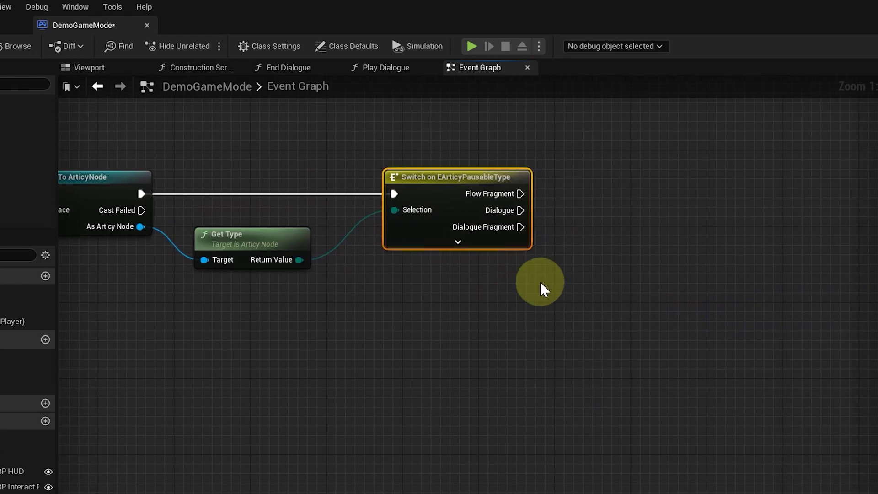
Add a Cast To ArticyObjectWithText node from the switch's Dialogue Fragment case.
click(461, 244)
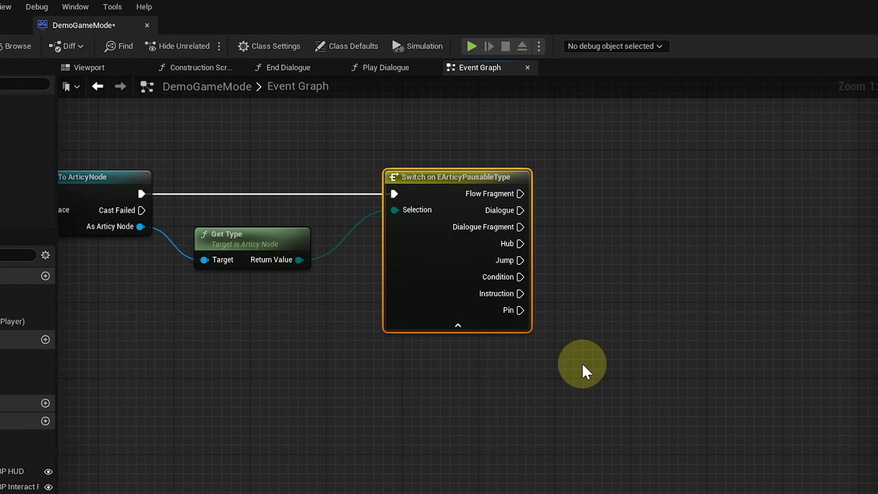
click(458, 325)
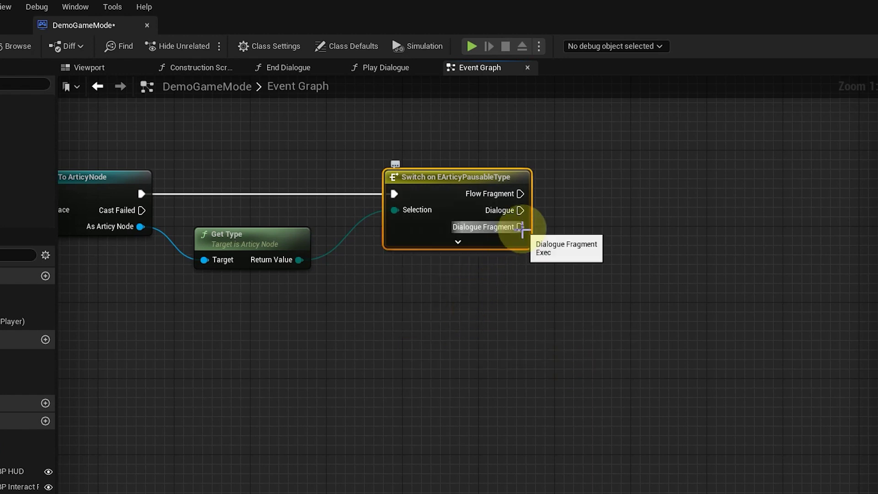
drag(521, 226, 615, 235)
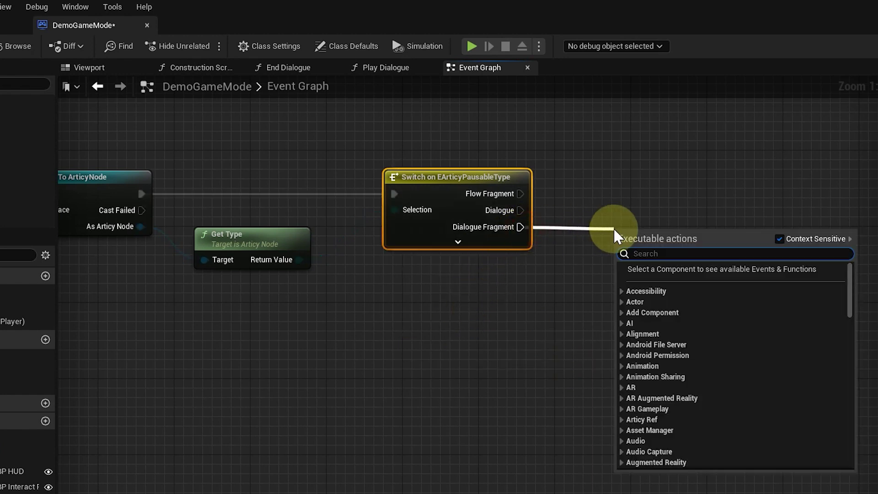
text(casttoa)
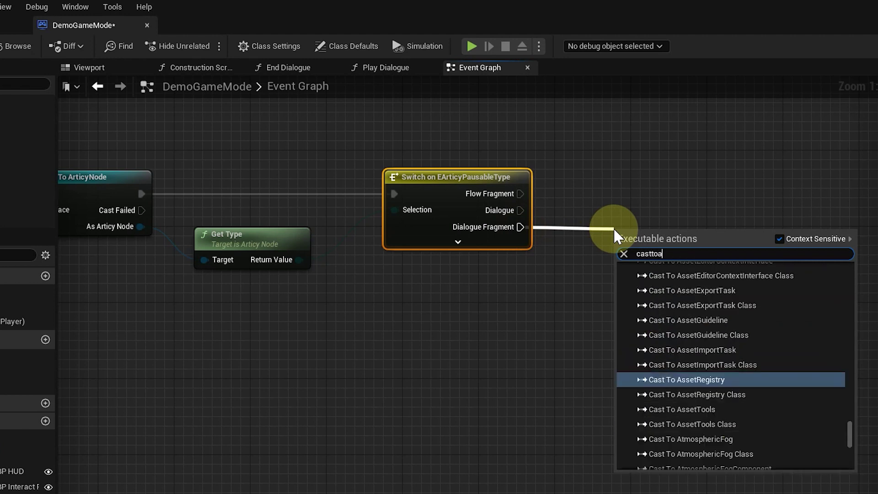
text(rticyobjec)
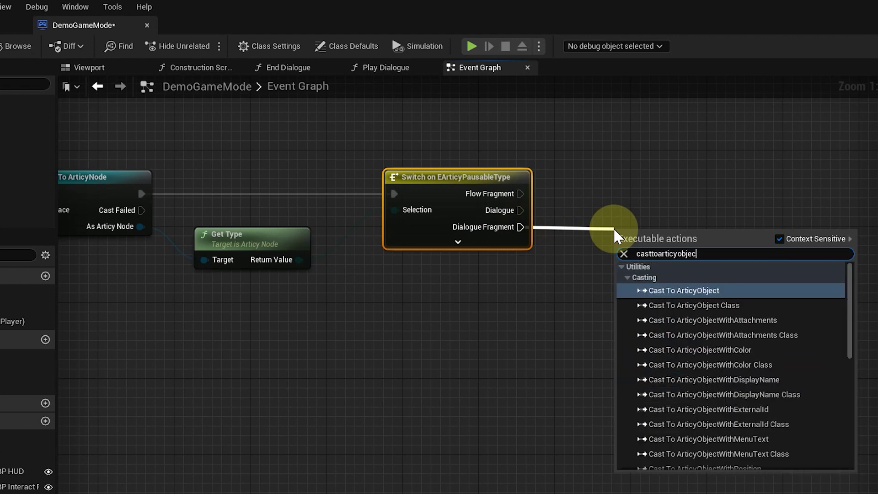
text(tw)
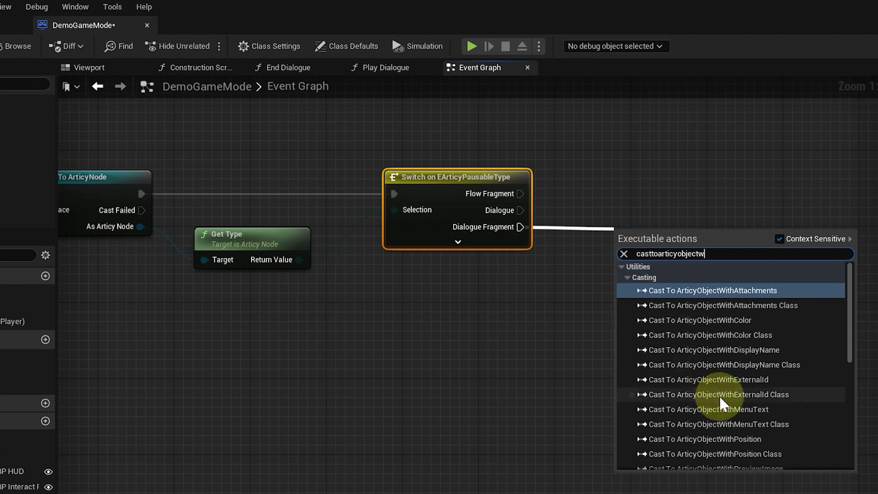
scroll(728, 409, down, 2)
scroll(755, 415, down, 2)
scroll(761, 416, down, 2)
scroll(764, 416, down, 1)
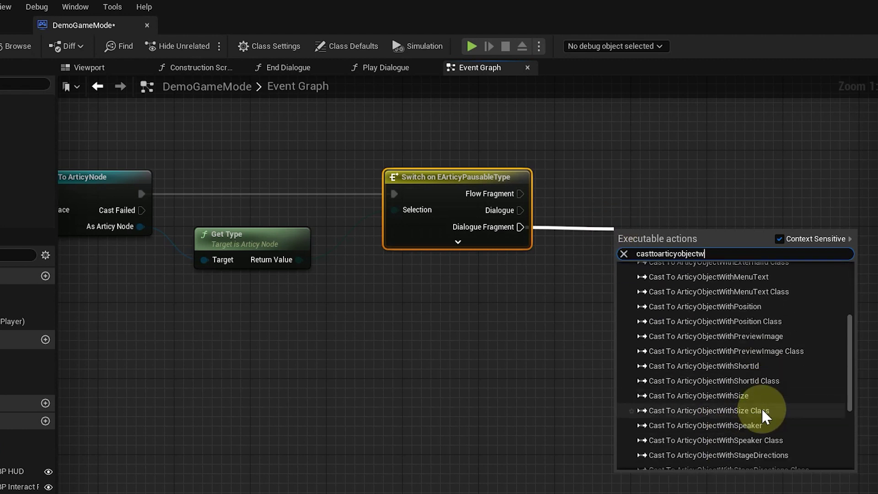
scroll(763, 416, down, 1)
scroll(764, 416, down, 2)
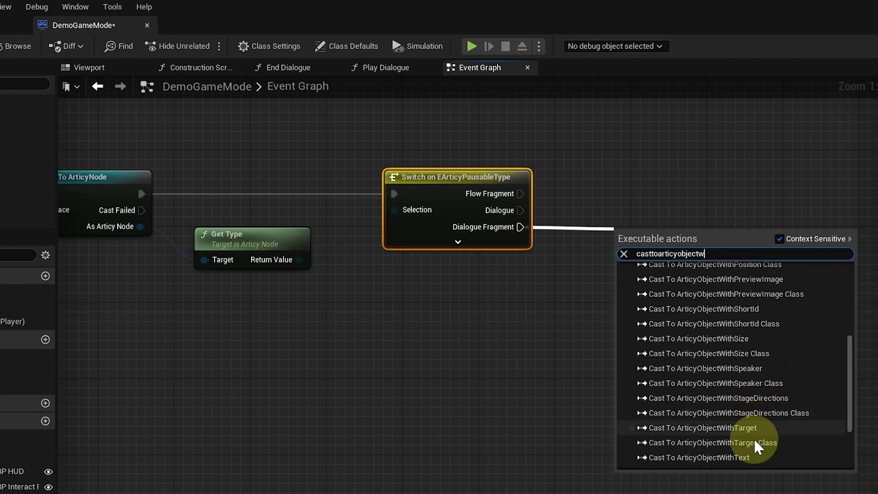
click(751, 460)
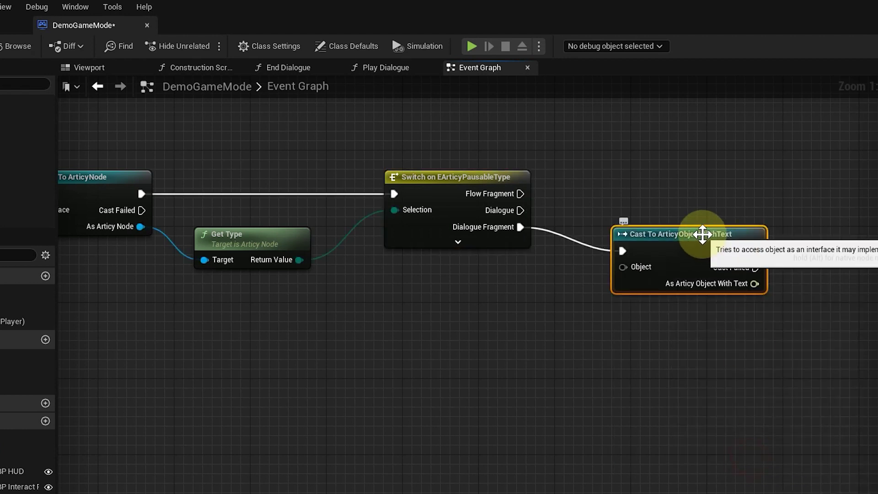
drag(702, 234, 703, 209)
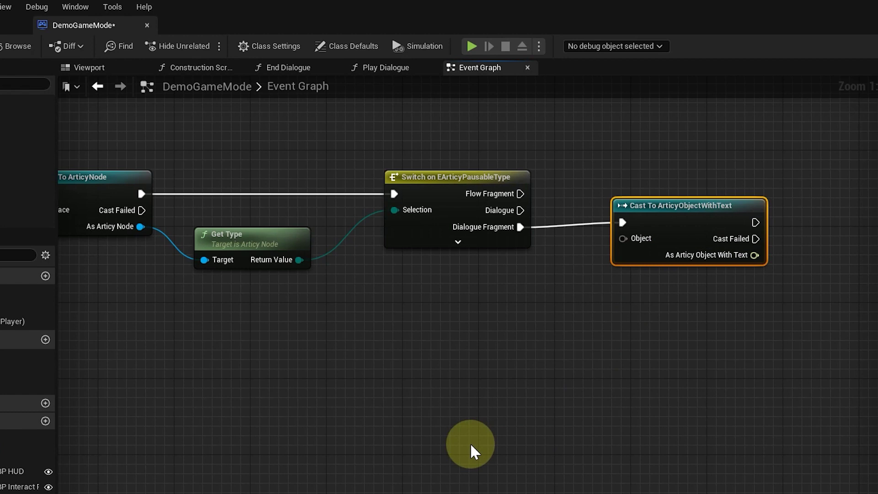
Wire Paused On into the new cast, routing the wire below the nodes with bend points.
right_drag(362, 446, 683, 435)
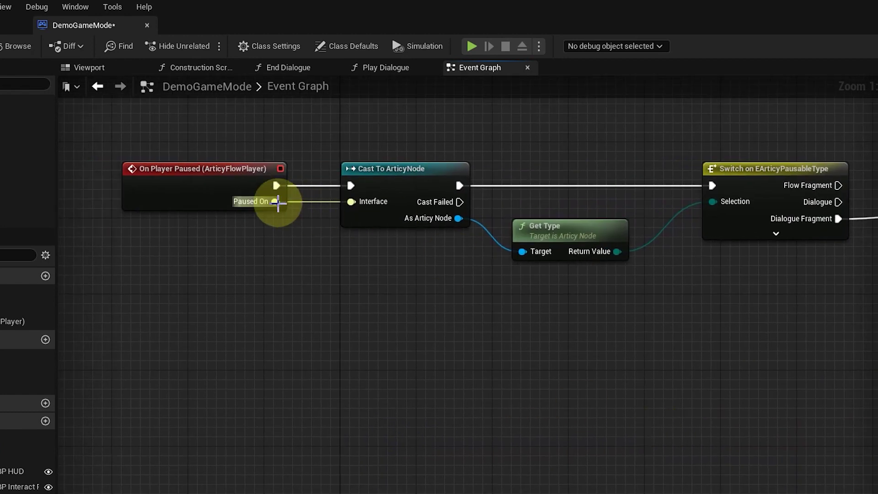
scroll(325, 280, down, 1)
right_drag(529, 368, 382, 364)
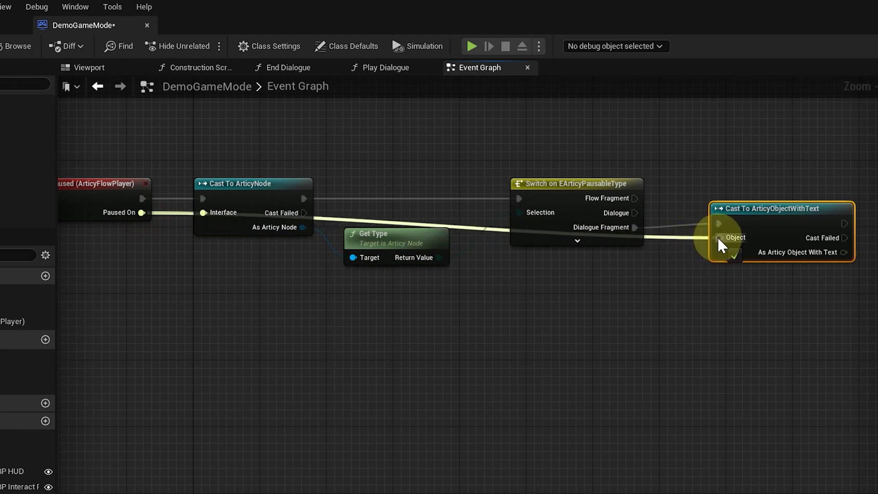
mouse_move(142, 212)
mouse_down()
mouse_move(719, 238)
mouse_move(670, 307)
mouse_up()
double_click(677, 236)
double_click(180, 214)
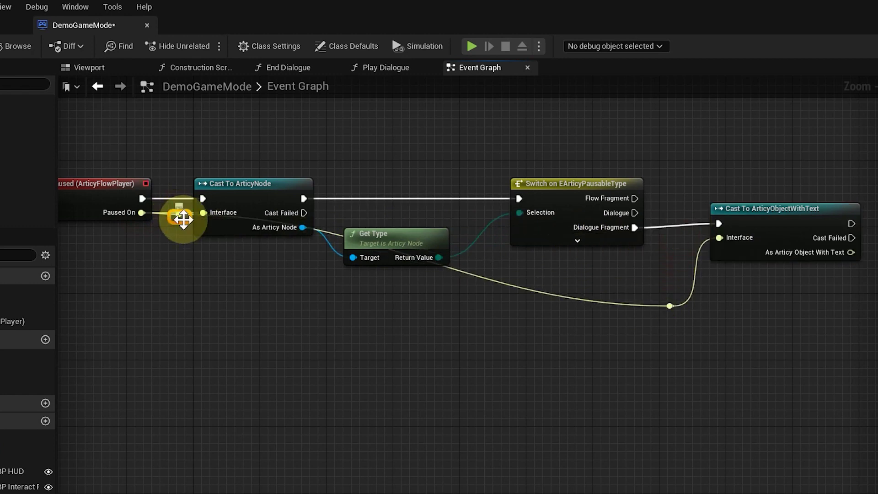
drag(180, 215, 180, 307)
right_drag(778, 363, 499, 321)
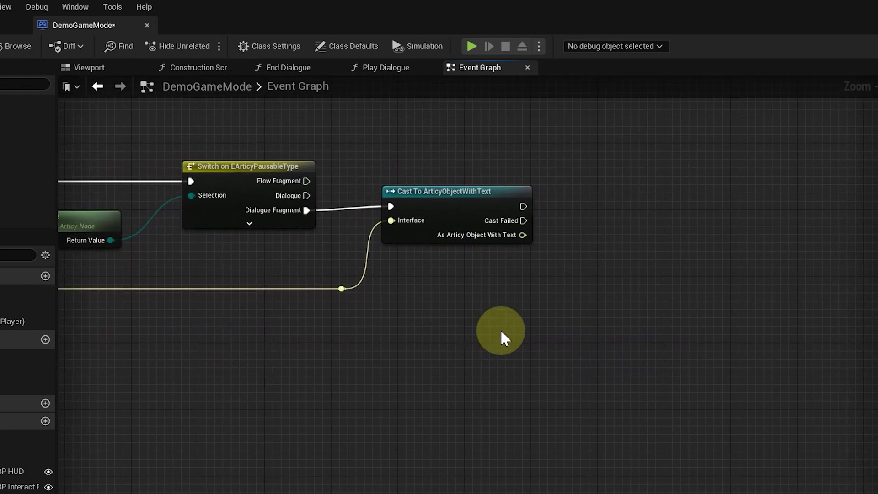
scroll(500, 322, up, 1)
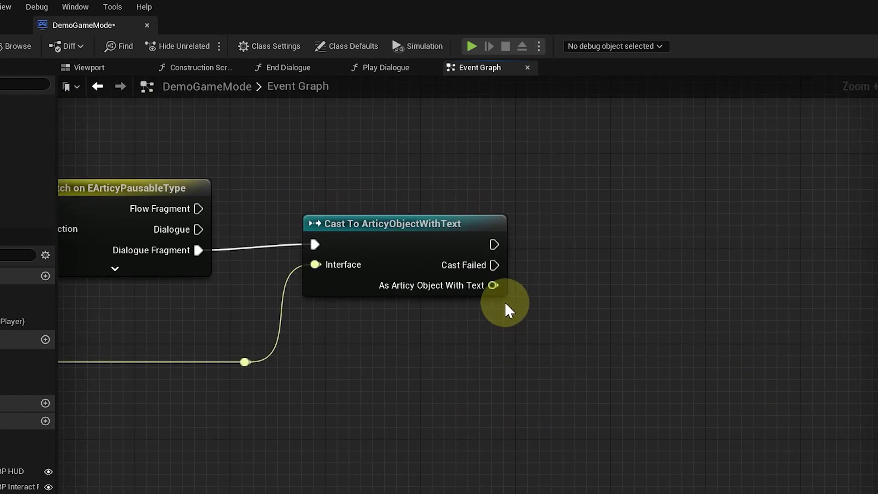
Add a Get Text node from the cast's object output.
drag(491, 285, 604, 277)
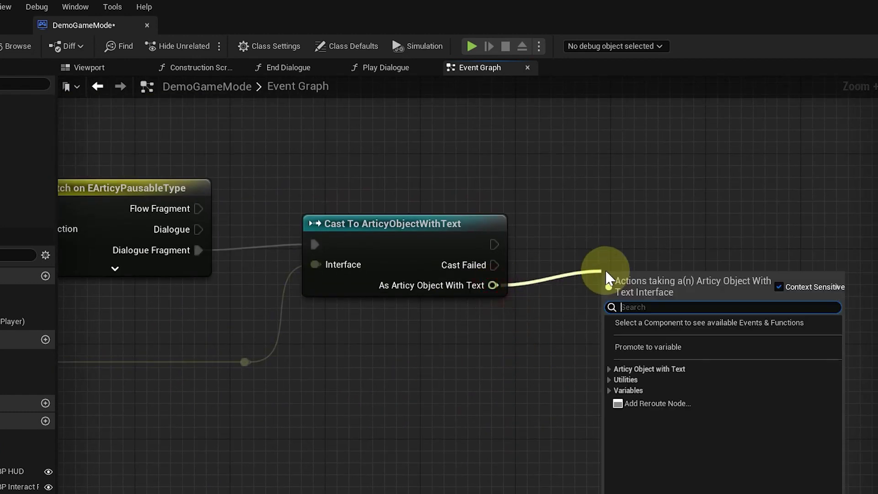
text(get)
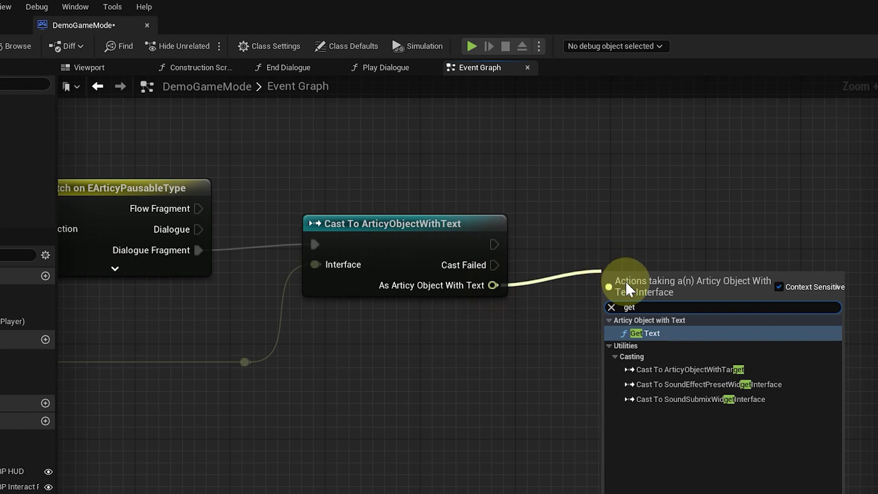
click(657, 336)
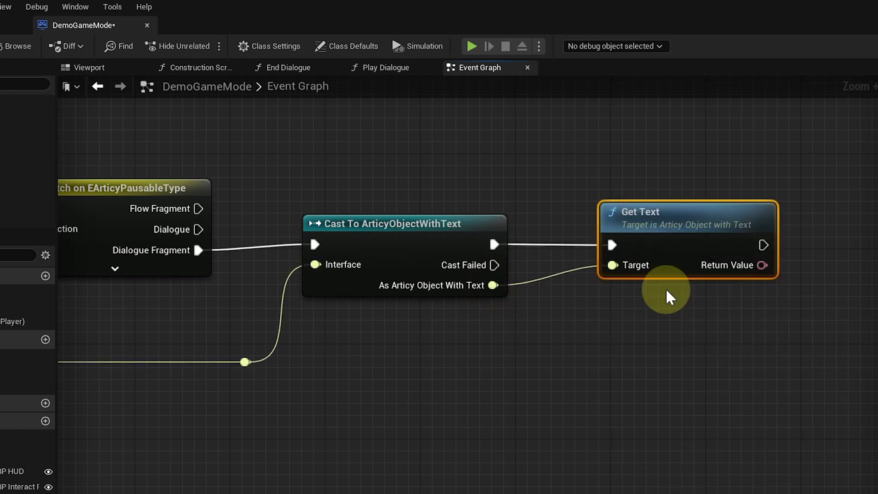
right_drag(763, 334, 547, 309)
Print the Get Text result with a Print String node lasting 10 seconds.
drag(544, 228, 684, 233)
text(pri)
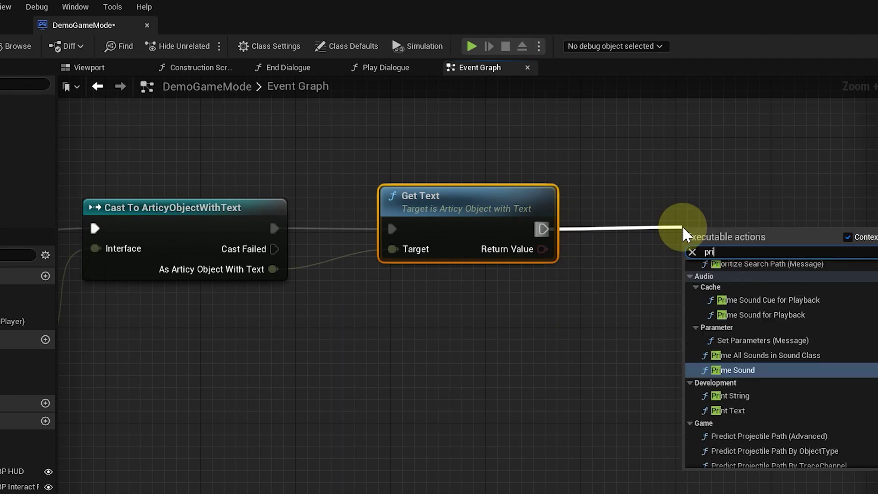
text(nt st)
click(721, 279)
drag(737, 238, 751, 217)
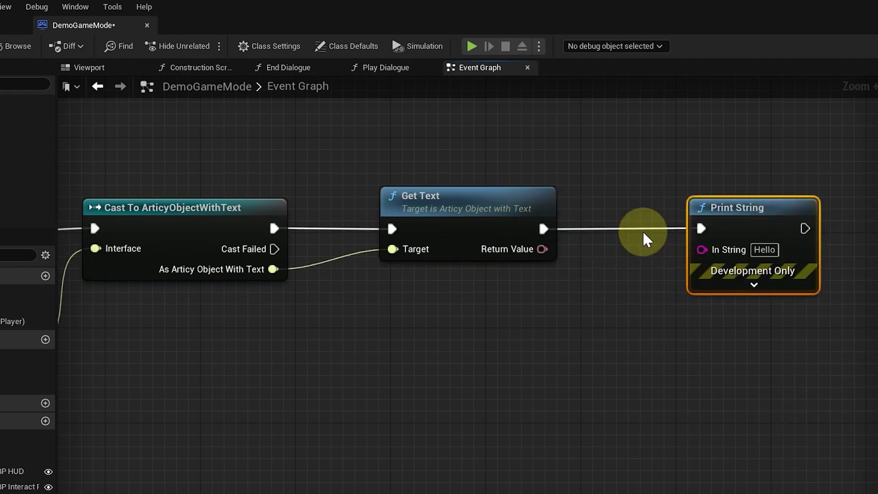
drag(543, 249, 701, 249)
drag(586, 204, 617, 275)
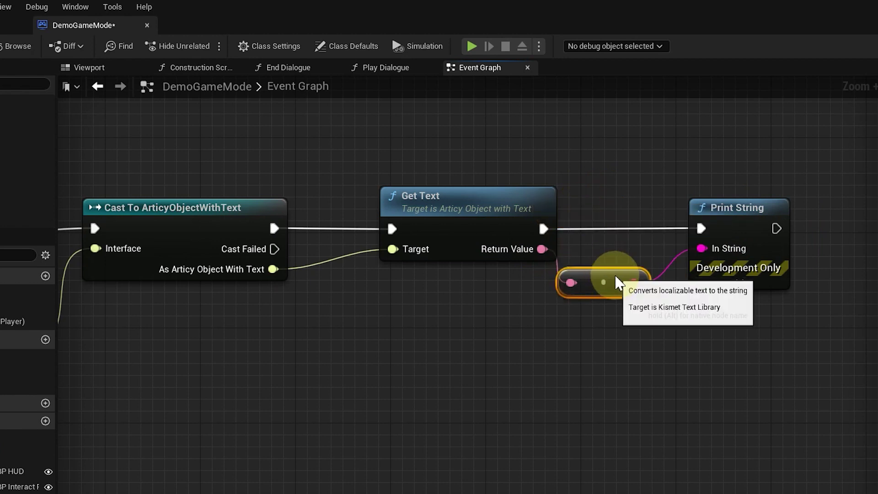
click(740, 282)
text(10)
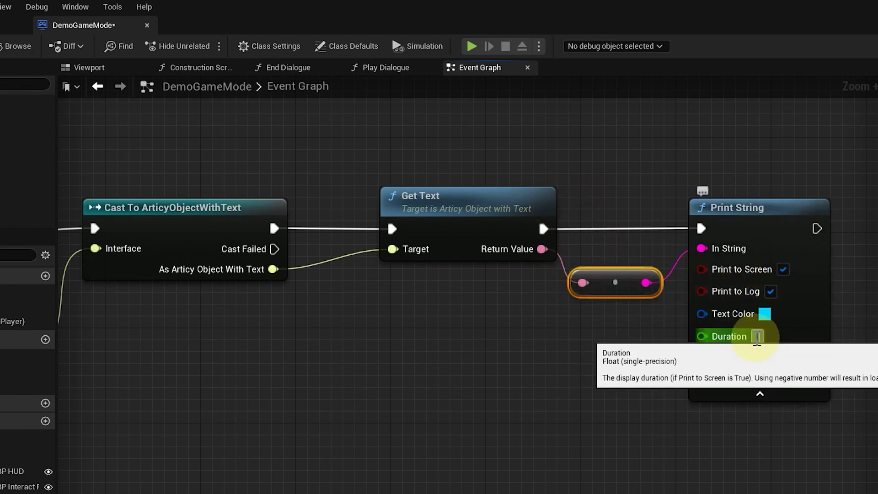
click(865, 296)
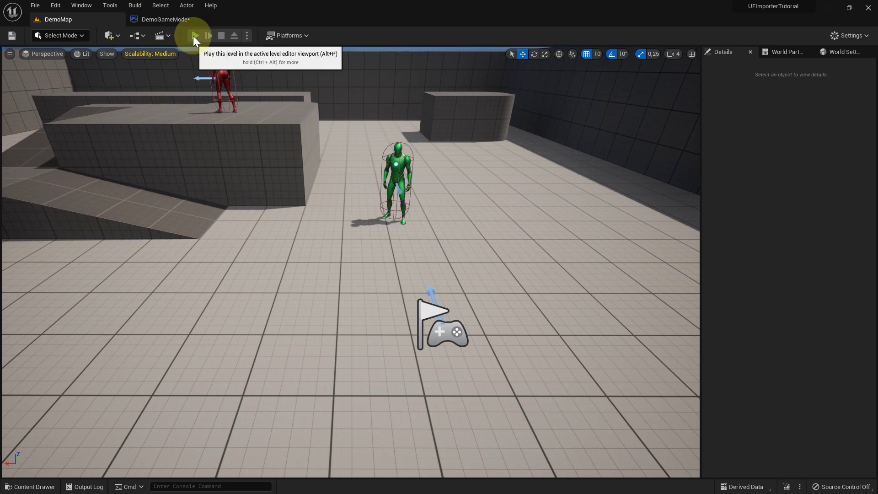
Play the level, then check that Pause On lists only Dialogue and Dialogue Fragment.
click(193, 36)
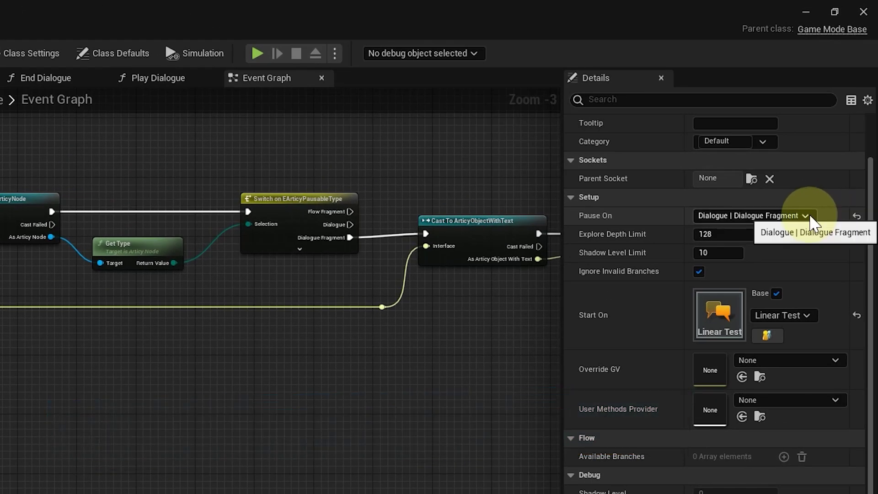
click(832, 145)
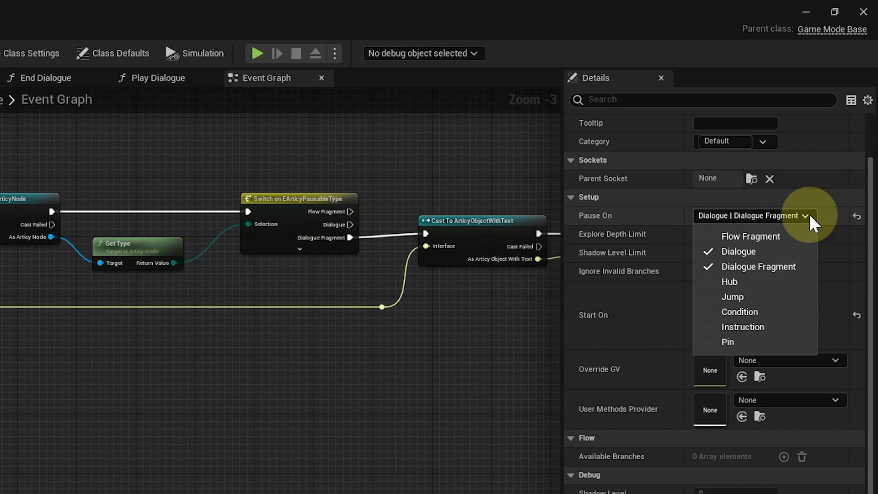
click(809, 212)
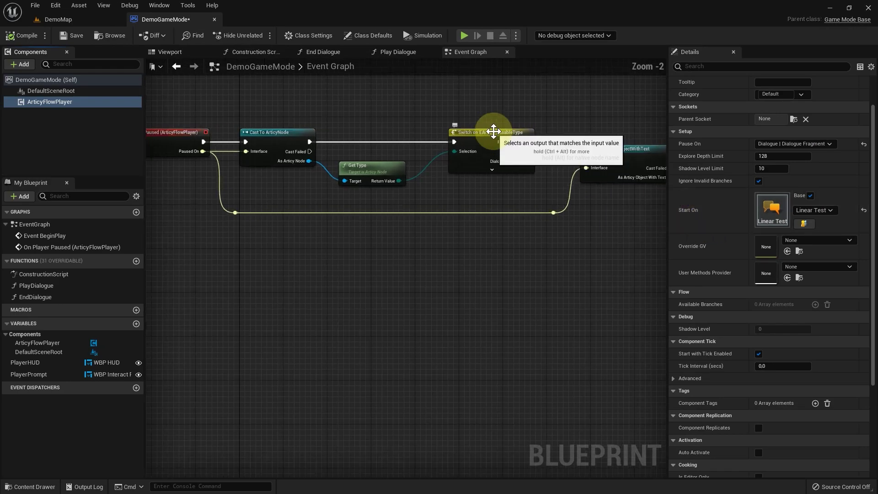
scroll(494, 132, up, 2)
drag(669, 117, 874, 117)
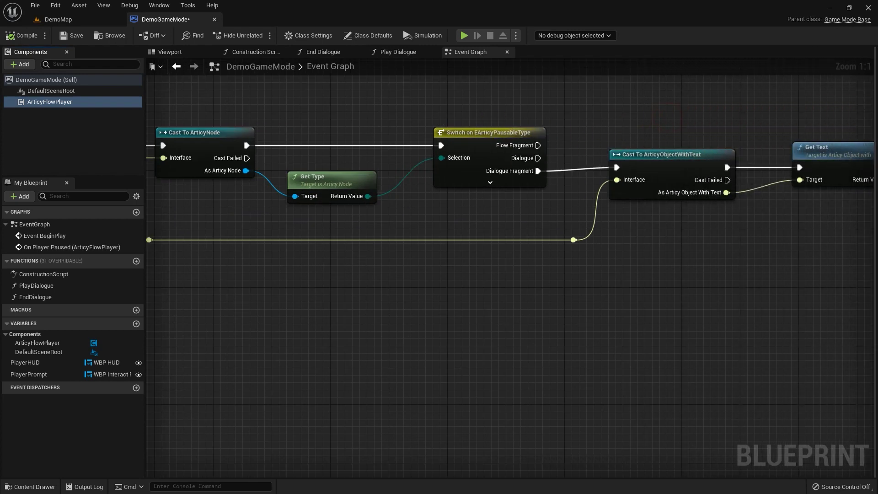
scroll(515, 163, up, 3)
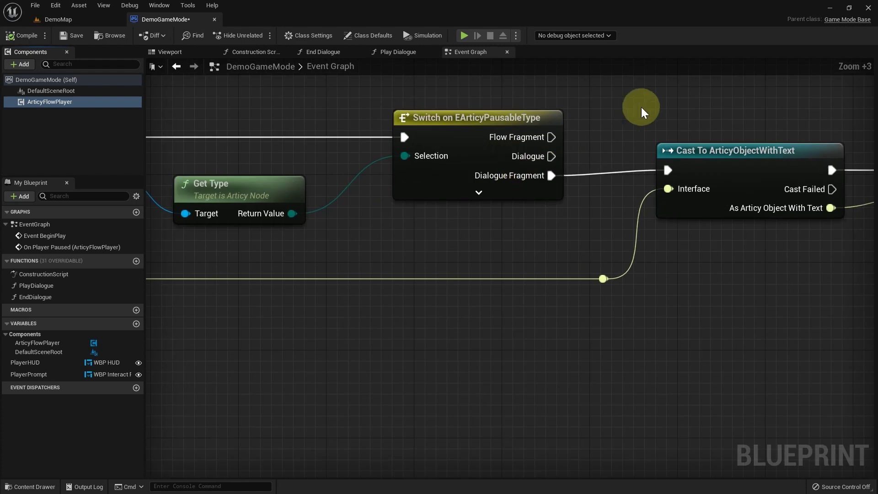
right_drag(642, 112, 452, 105)
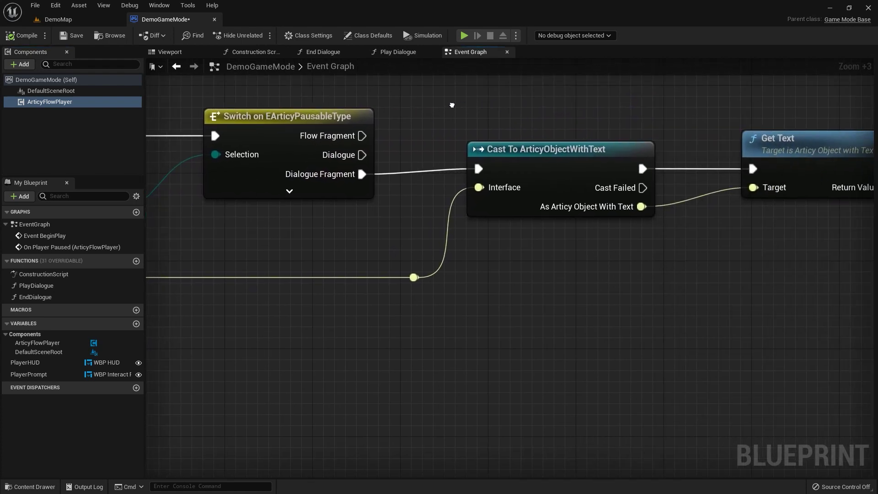
right_drag(456, 107, 367, 309)
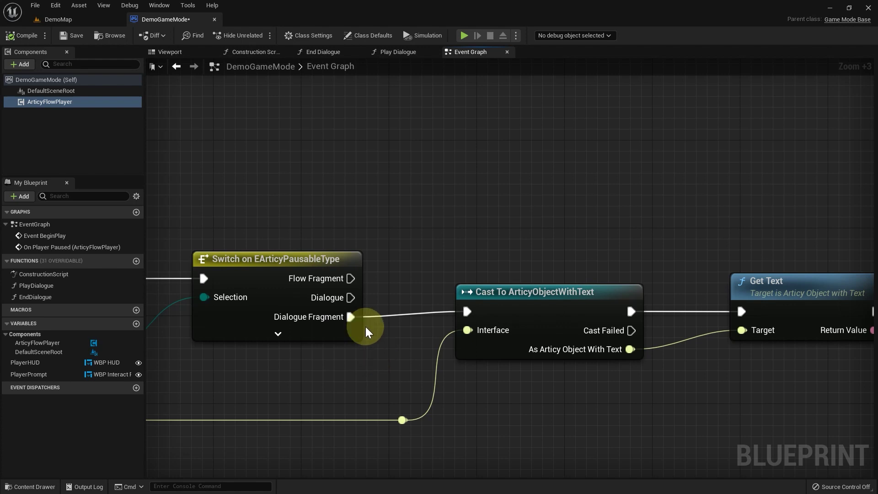
Call Play (ArticyFlowPlayer) from the Dialogue case and arrange the Play and flow player nodes.
drag(351, 297, 480, 235)
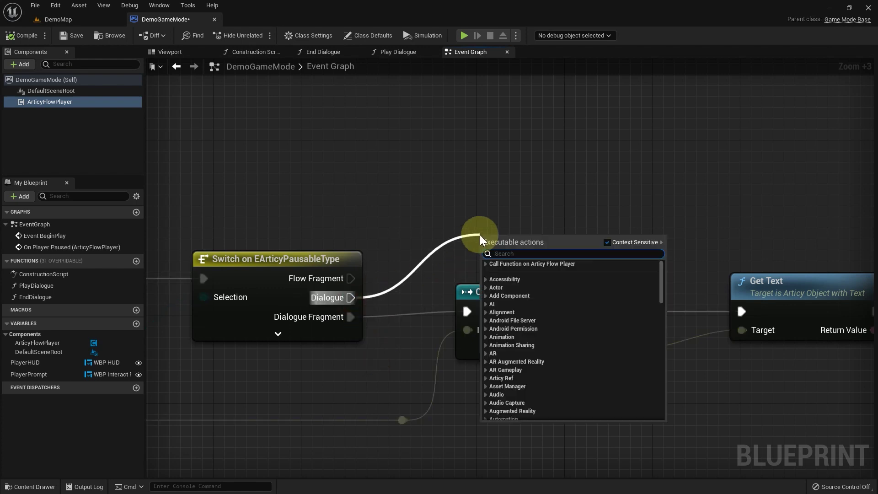
text(pla)
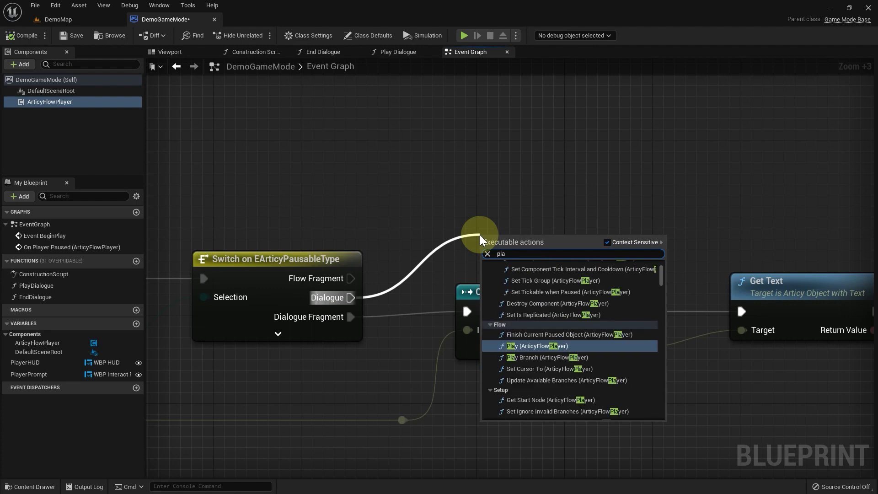
click(511, 345)
drag(527, 245, 508, 182)
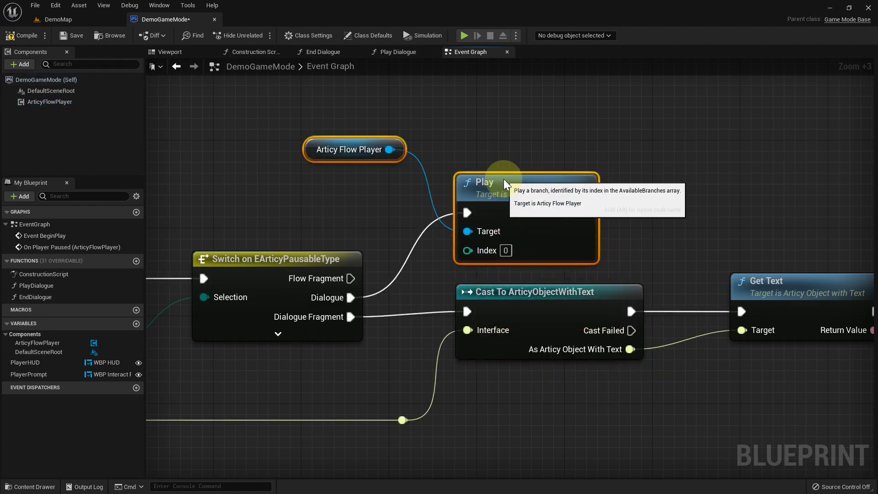
click(344, 144)
drag(345, 145, 353, 206)
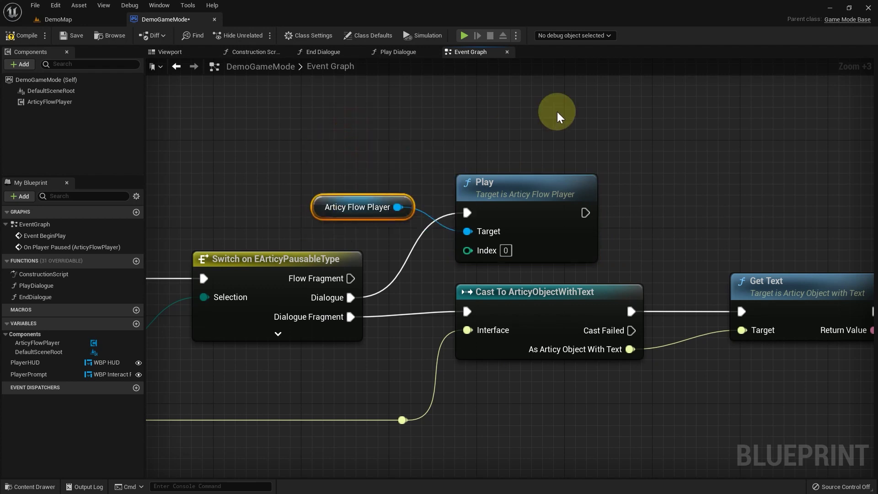
scroll(623, 291, down, 2)
scroll(598, 320, down, 1)
right_drag(599, 321, 523, 268)
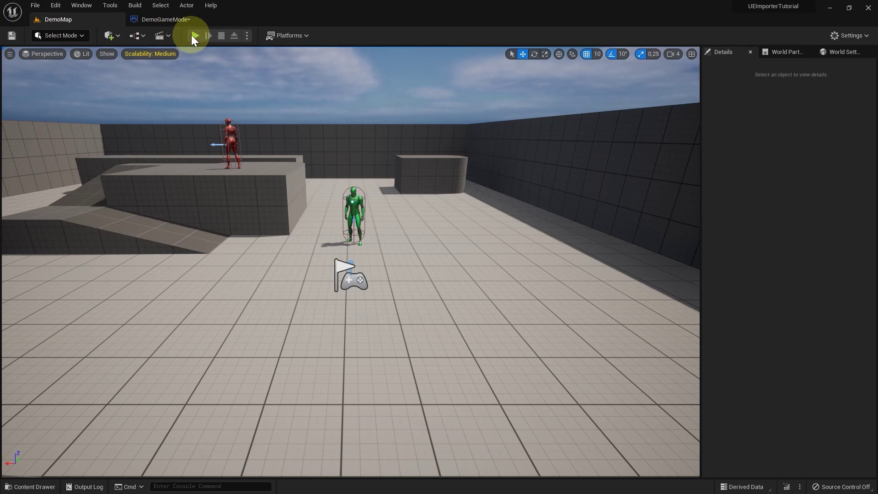
Run a Play-in-Editor test of the level, then stop it.
click(195, 34)
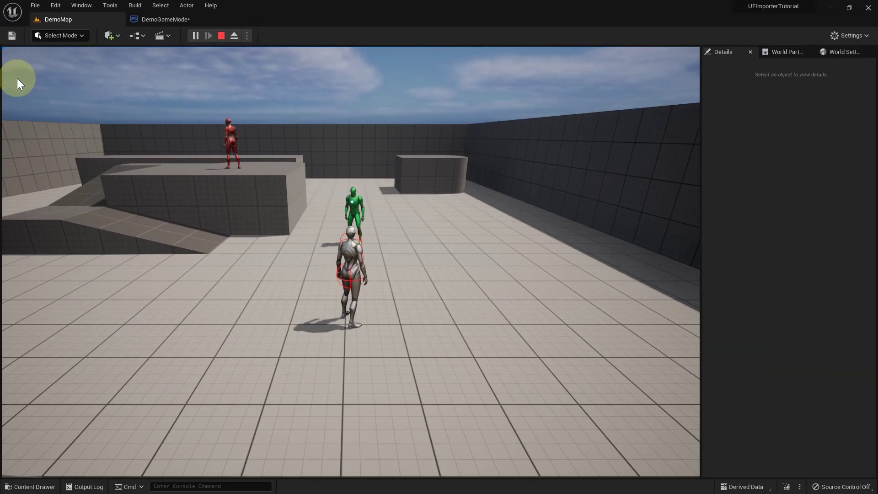
click(220, 34)
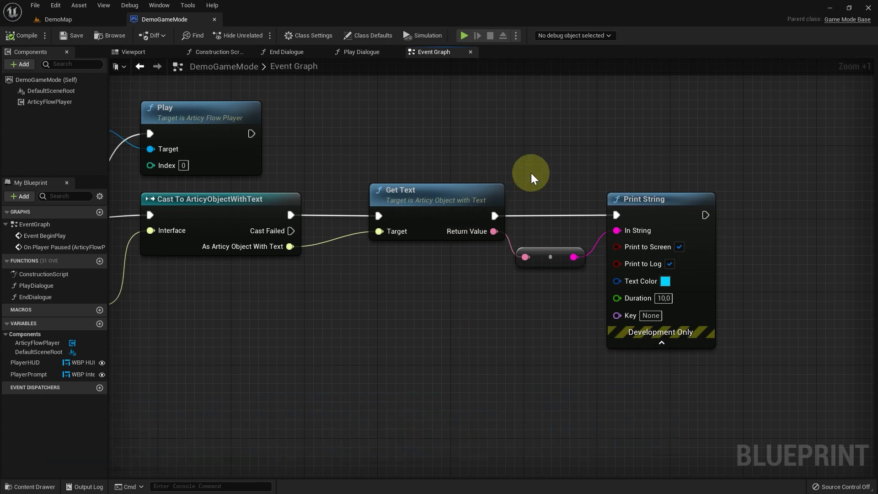
Replace Print String and its reroute with a SetText (Text) node fed by Get Text.
drag(547, 171, 739, 374)
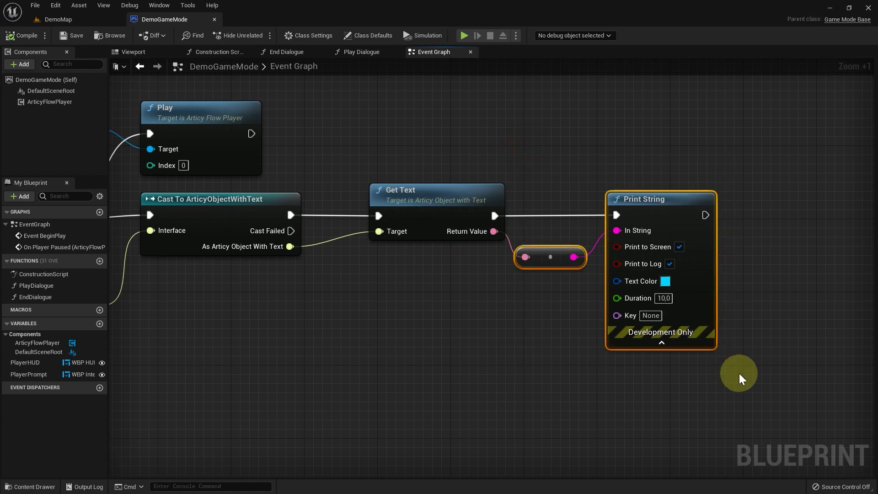
key(Delete)
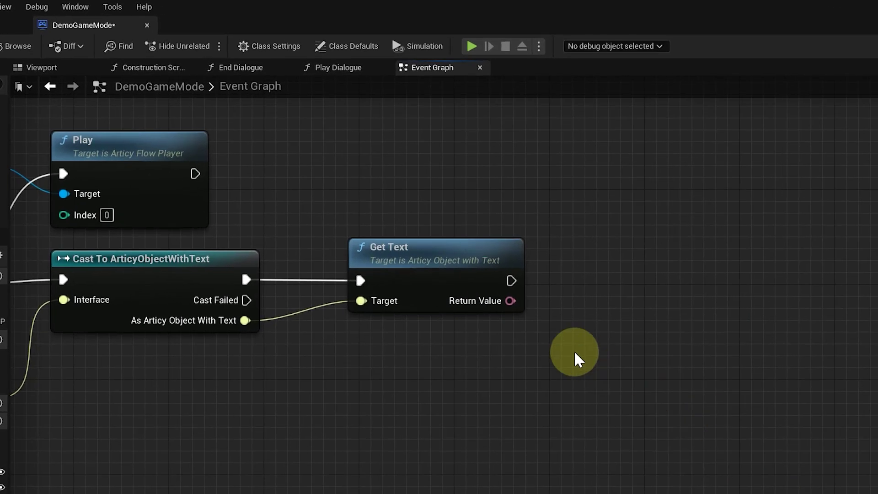
drag(494, 231, 559, 226)
drag(596, 294, 614, 287)
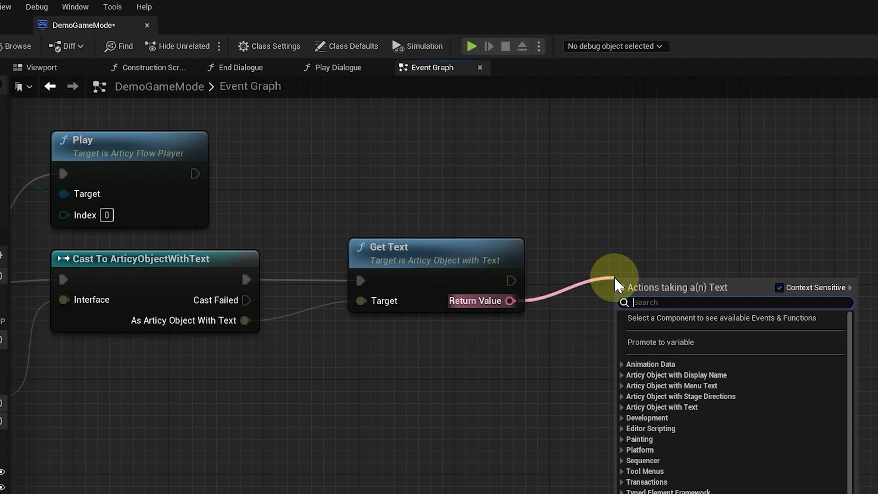
text(settext)
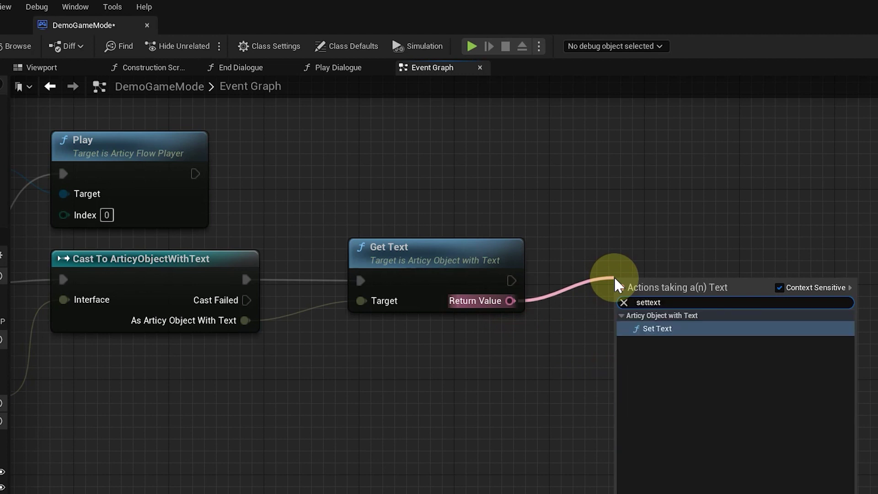
text((t)
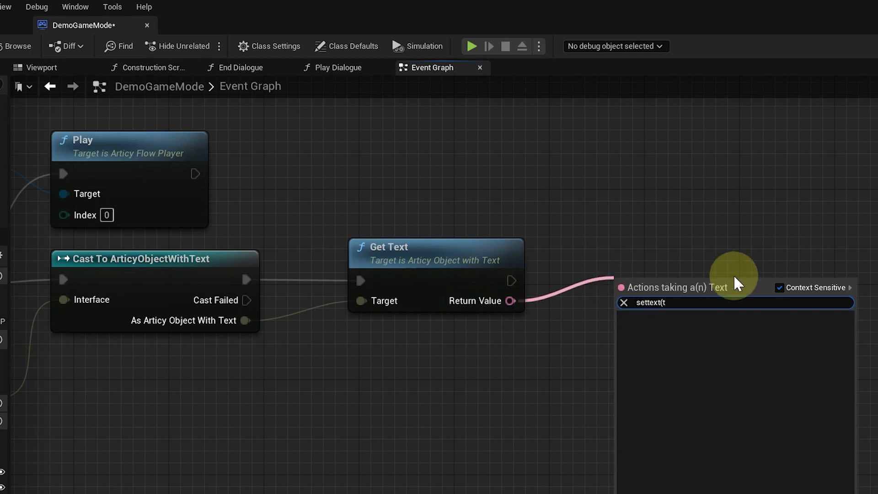
click(779, 287)
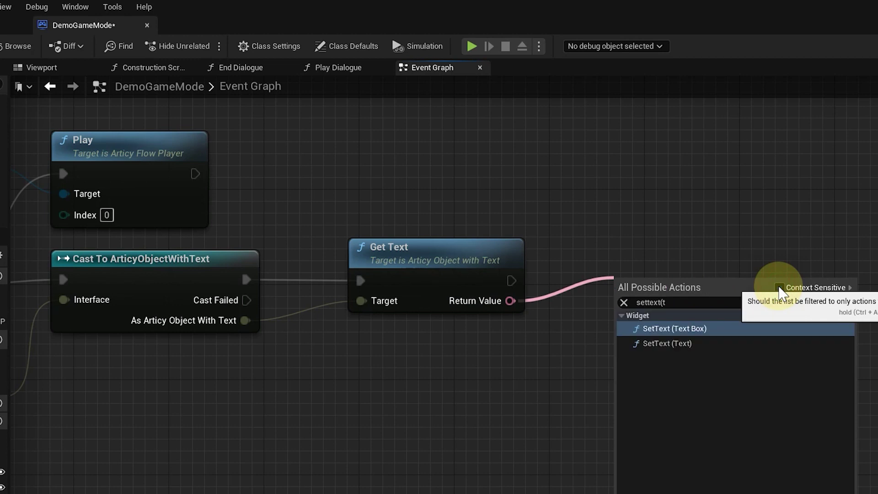
click(694, 343)
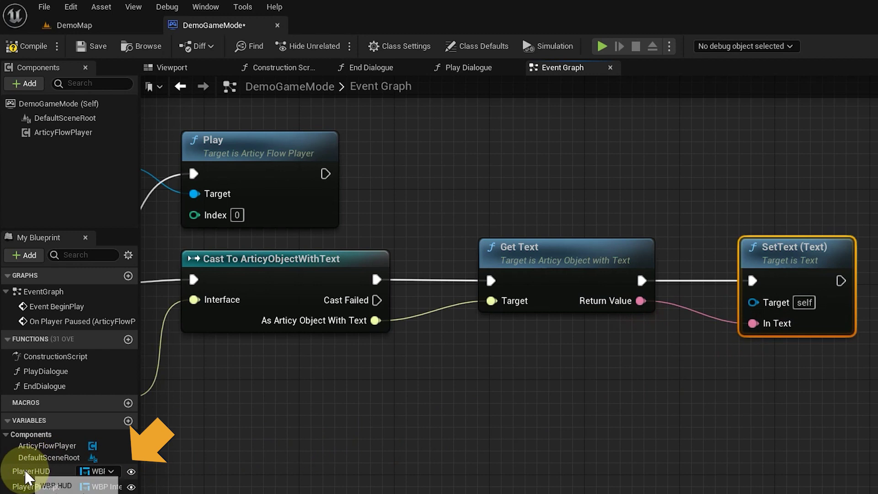
drag(31, 471, 463, 404)
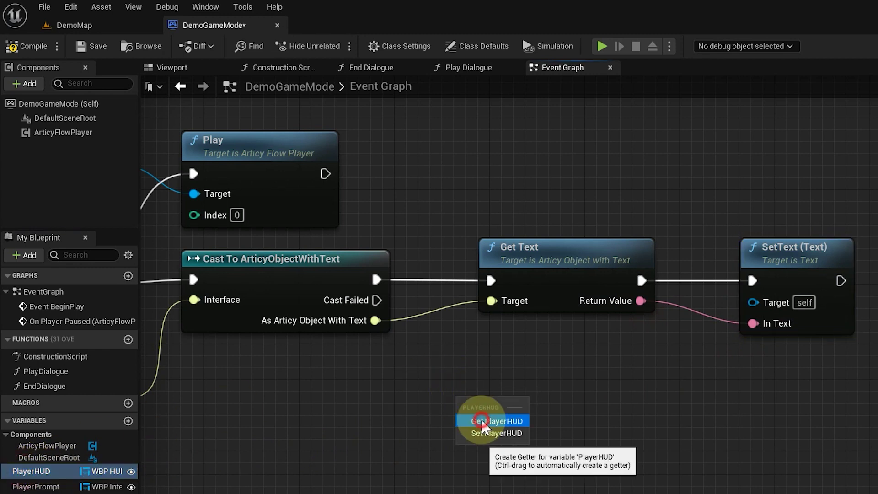
Create a PlayerHUD getter and pull its Dialogue Widget from it.
click(493, 421)
scroll(421, 205, down, 3)
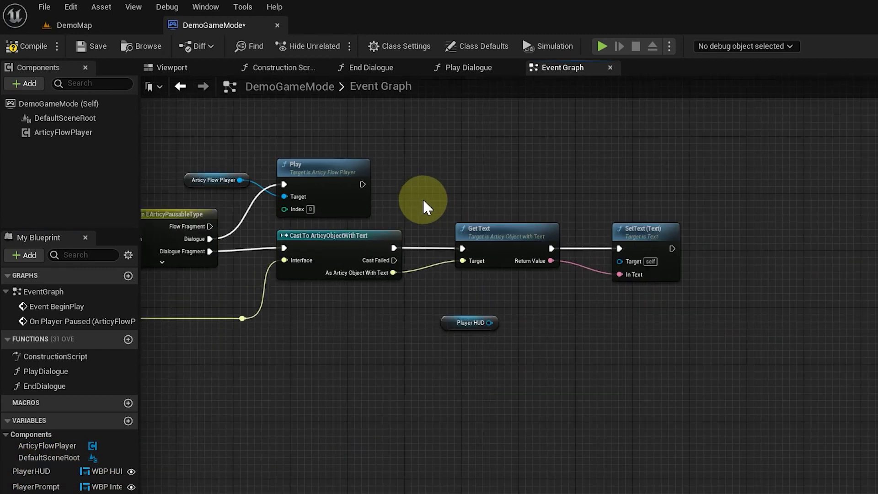
mouse_move(431, 167)
right_down()
mouse_move(439, 296)
mouse_move(613, 402)
right_up()
scroll(680, 316, up, 2)
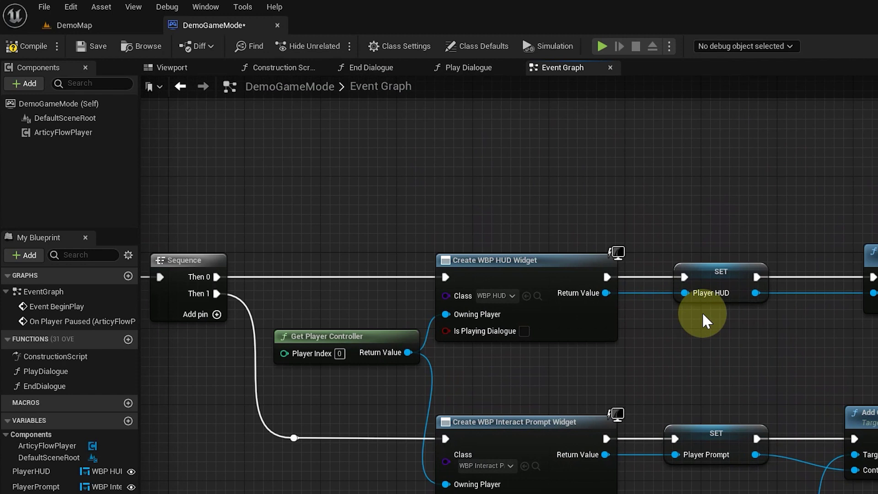
scroll(707, 321, up, 1)
scroll(706, 321, up, 1)
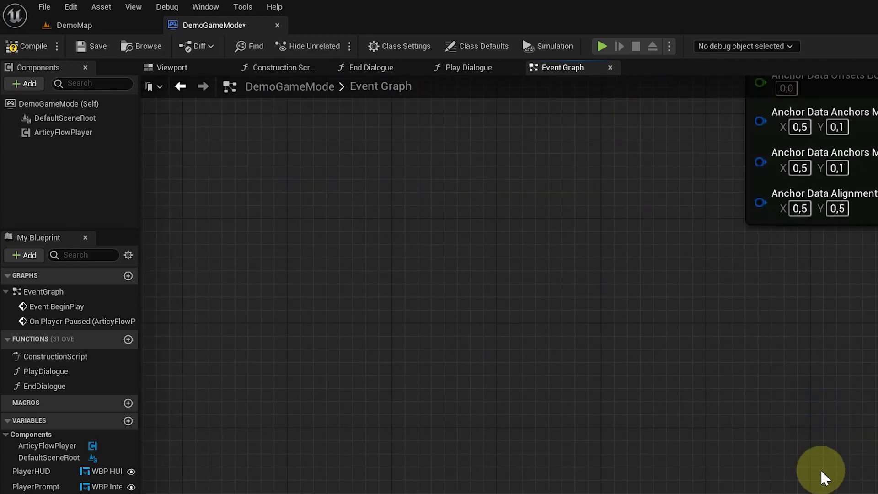
right_drag(823, 478, 652, 248)
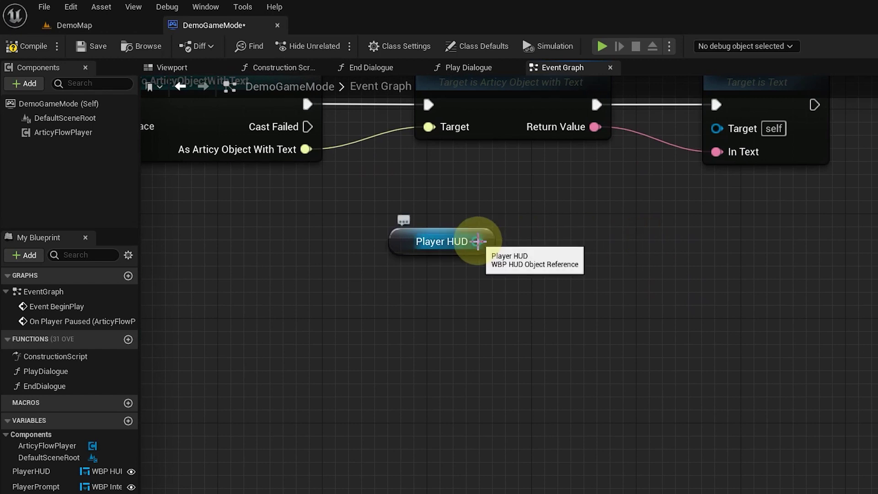
drag(478, 241, 547, 247)
text(getdia)
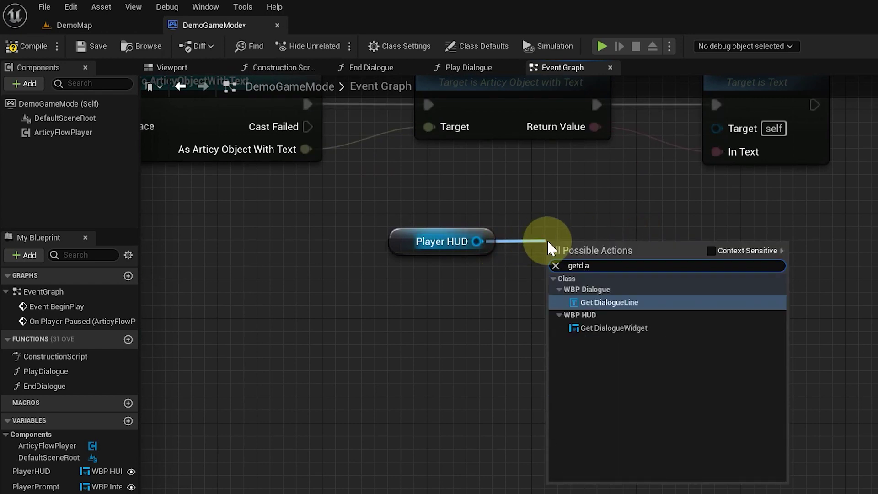
key(Down)
key(Return)
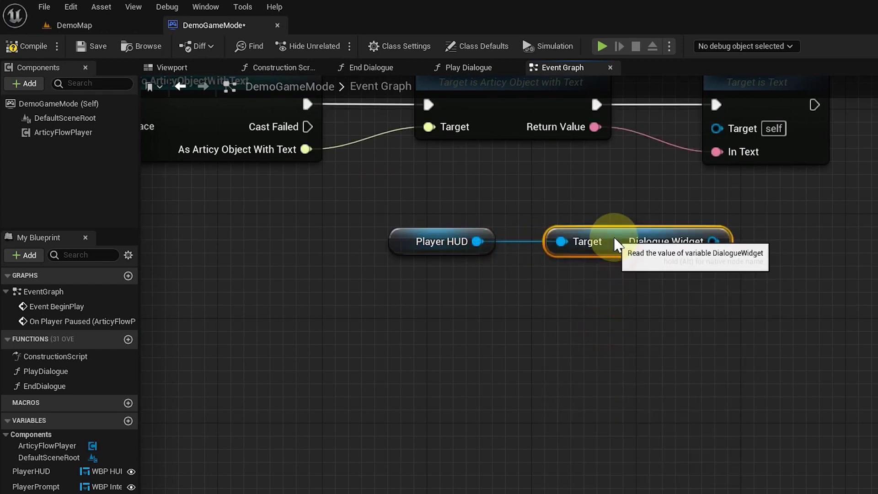
Wire the widget's Dialogue Line into SetText's Target and move the getter chain left.
drag(550, 185, 594, 190)
text(gt)
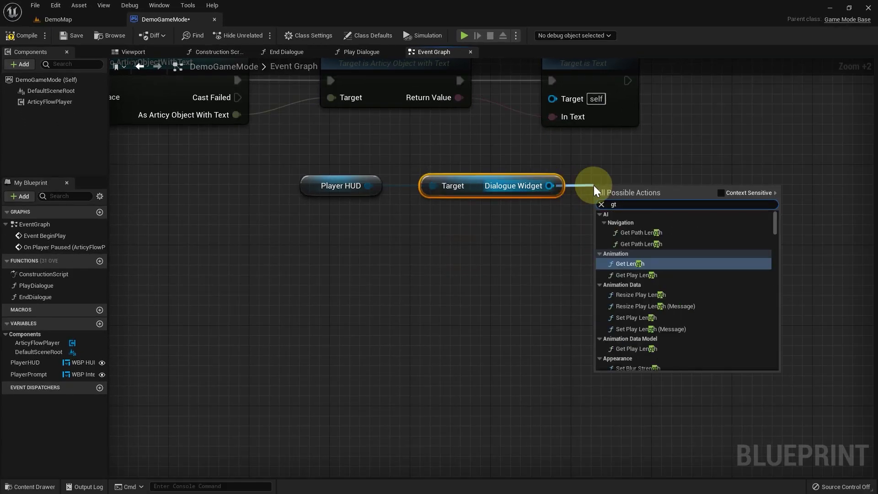
key(BackSpace)
text(etdialog)
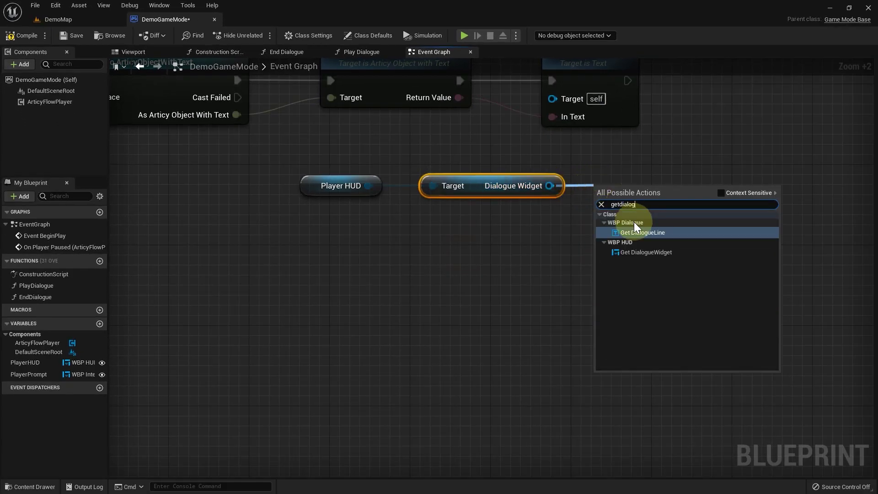
key(Return)
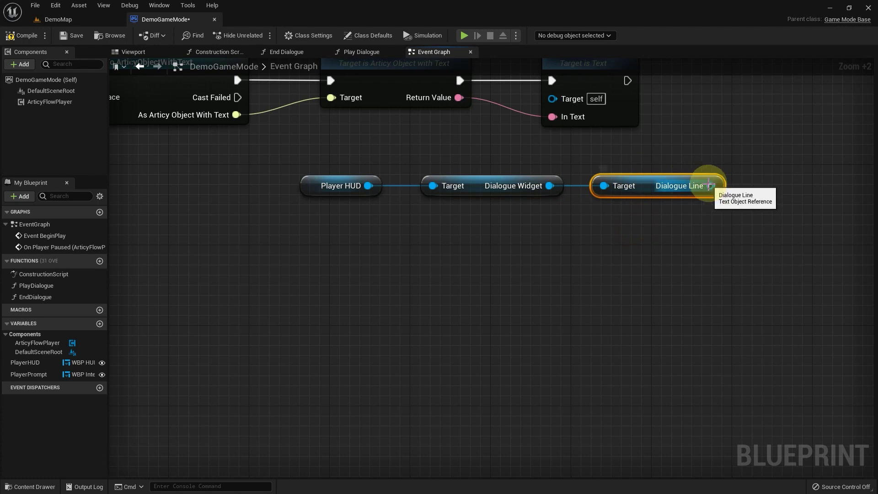
drag(710, 185, 552, 98)
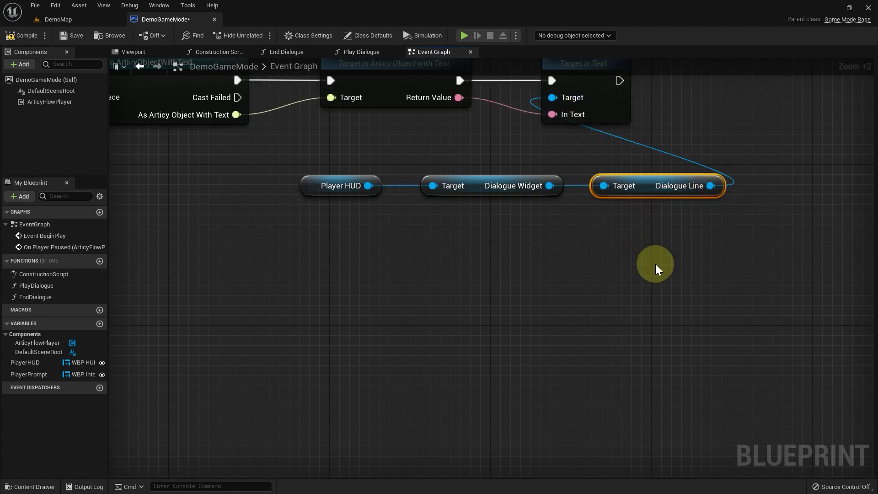
drag(597, 249, 349, 153)
drag(631, 185, 420, 185)
click(432, 274)
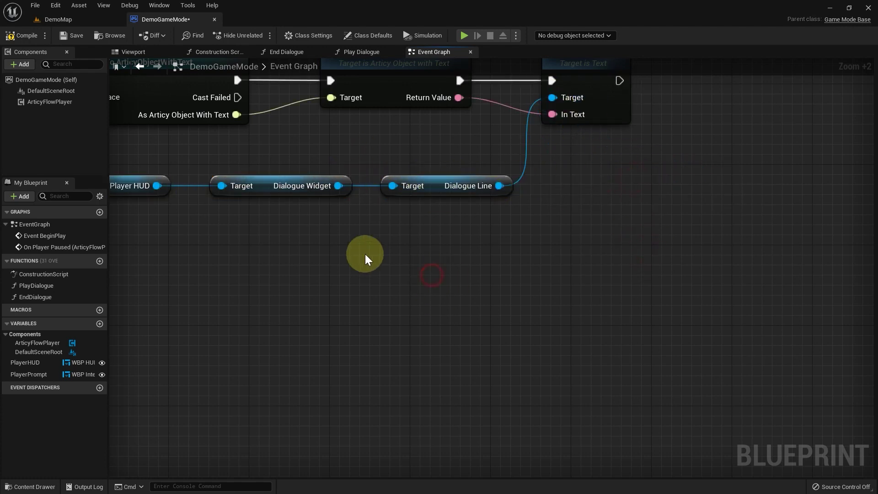
right_drag(365, 254, 530, 361)
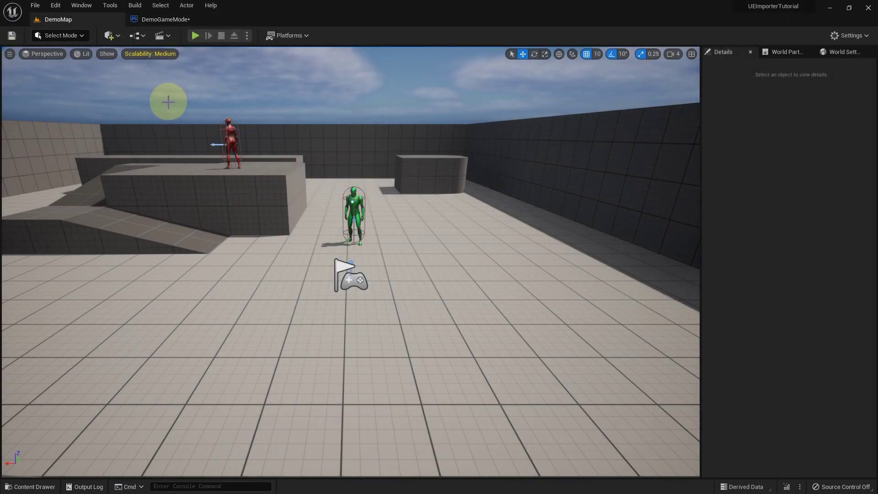
Run a quick Play-in-Editor test of DemoMap, releasing input with Shift+F1, then stop it.
click(196, 36)
key(shift+F1)
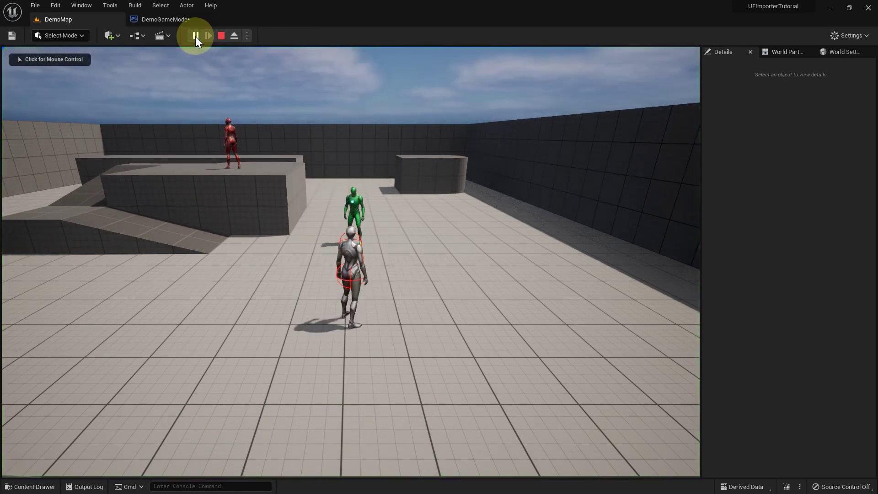
click(221, 36)
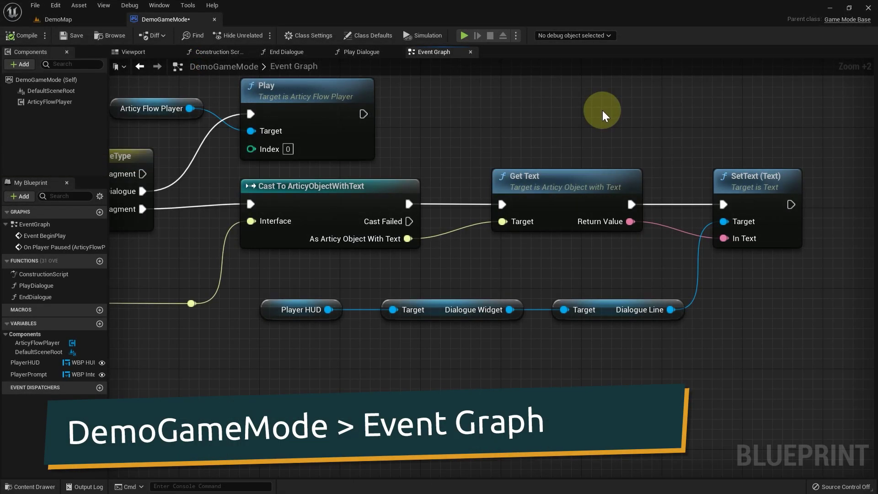
Replace the Get Text→SetText link with an Is Valid check on Player HUD that gates SetText.
right_drag(603, 111, 342, 104)
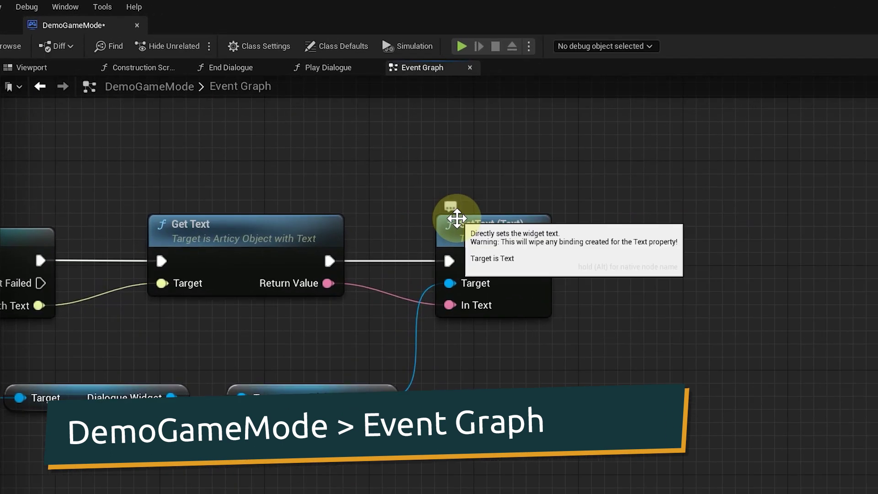
drag(456, 218, 689, 219)
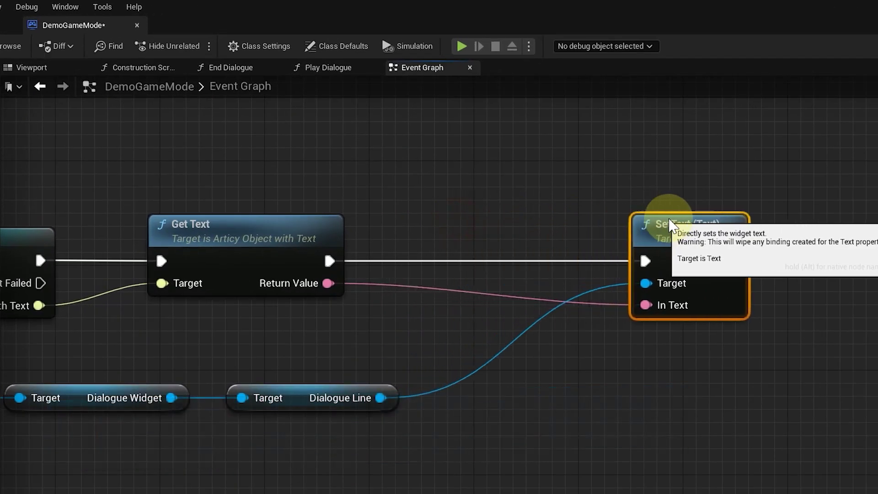
alt+click(519, 262)
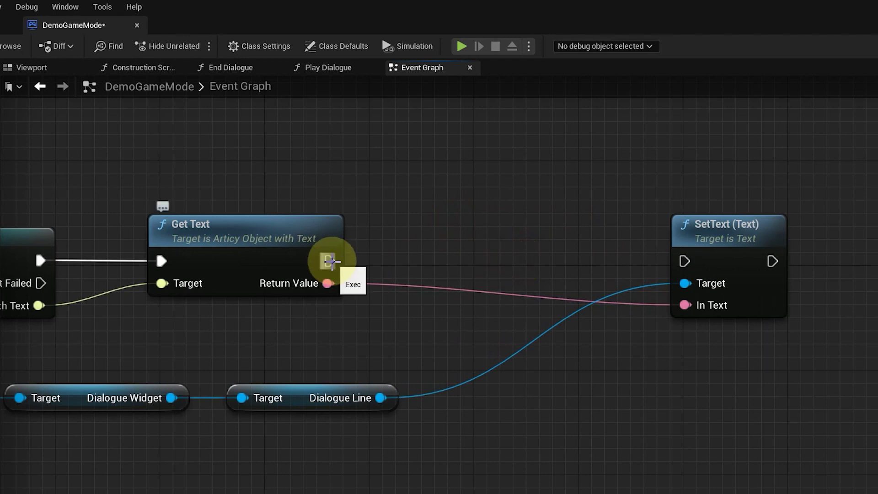
drag(329, 262, 419, 266)
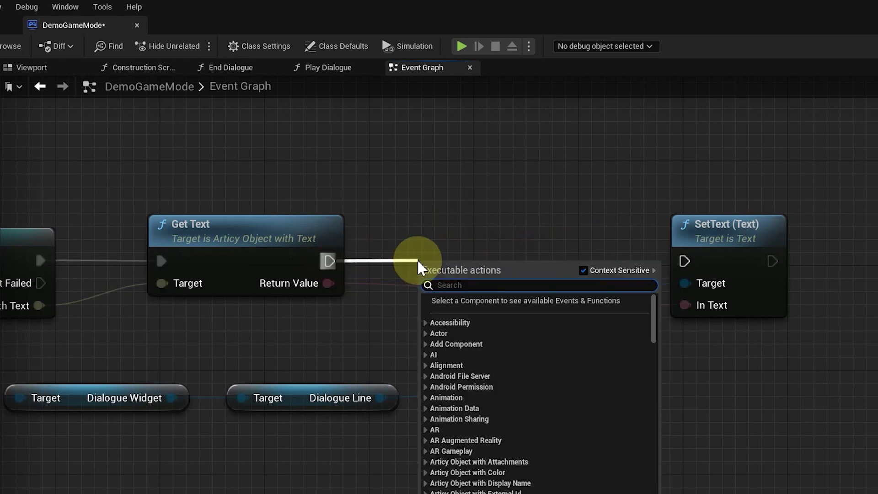
text(isval)
click(453, 354)
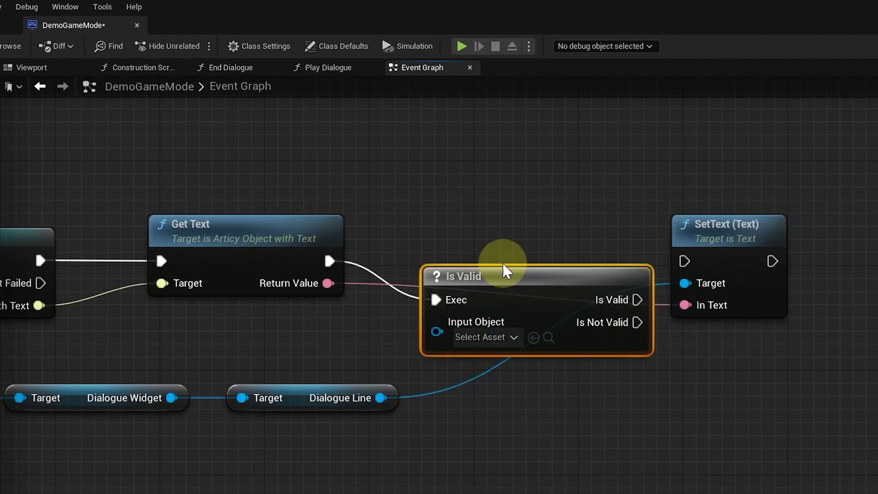
drag(503, 270, 478, 230)
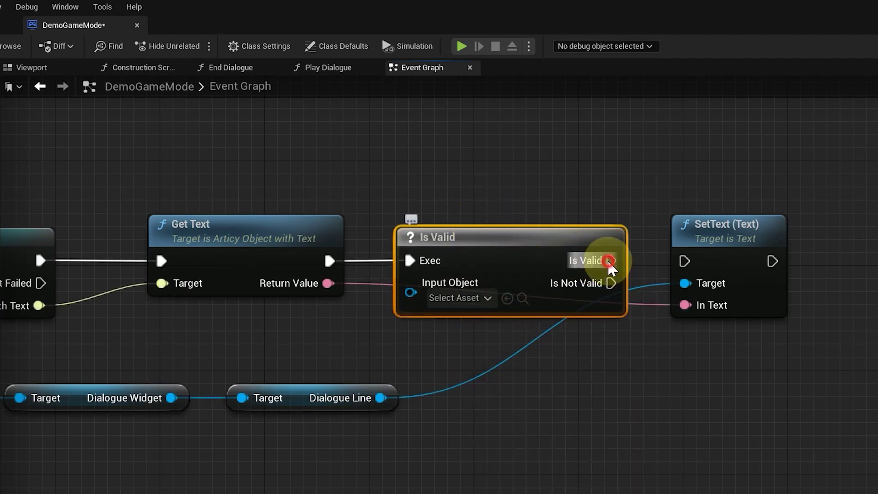
drag(610, 261, 684, 261)
right_drag(290, 384, 540, 345)
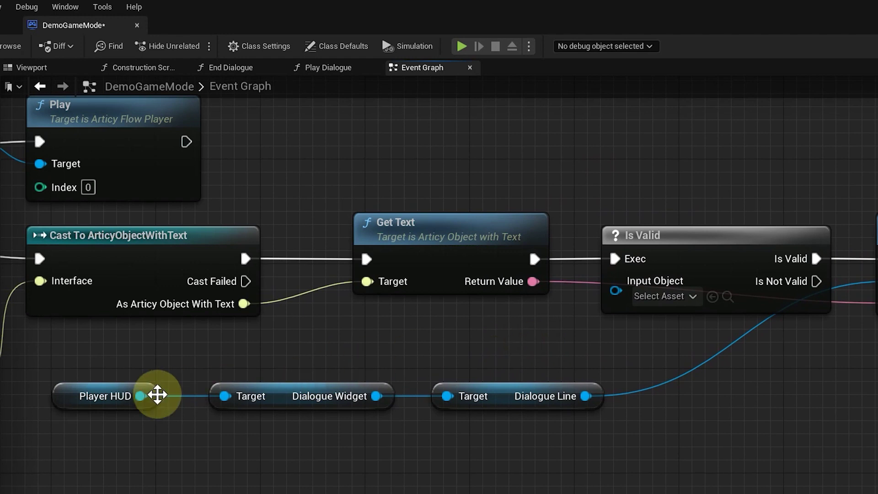
drag(140, 397, 614, 294)
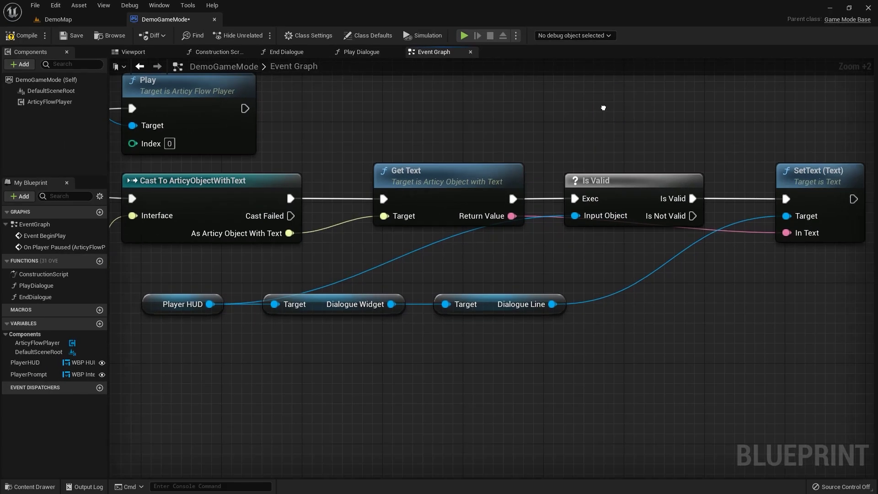
right_drag(603, 108, 568, 98)
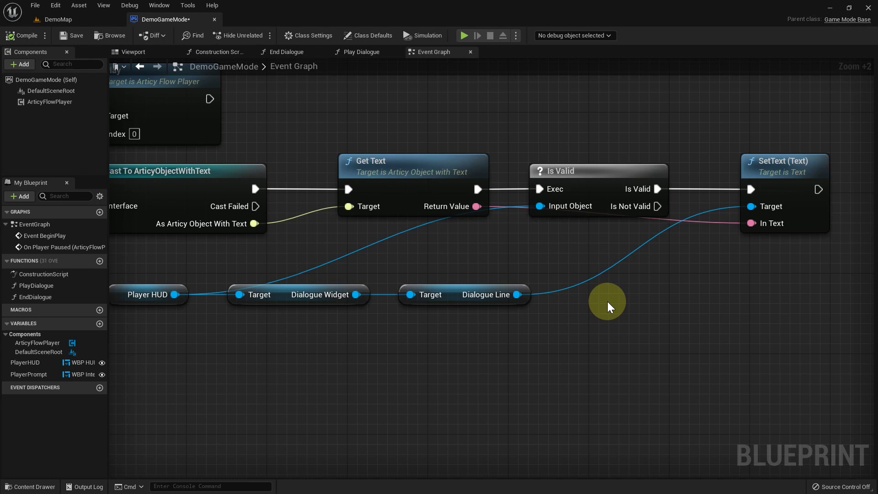
Reset ArticyFlowPlayer's Start On to None, then open BP_NPC from the Content Drawer.
click(49, 103)
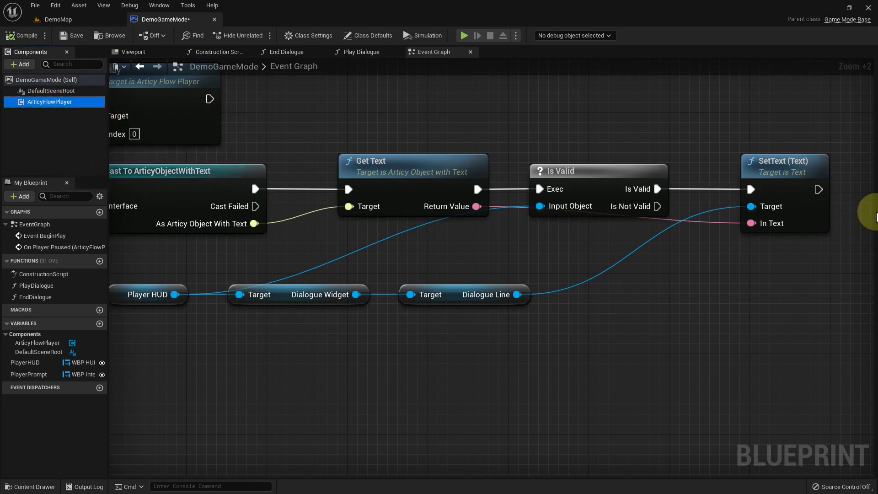
drag(873, 217, 639, 212)
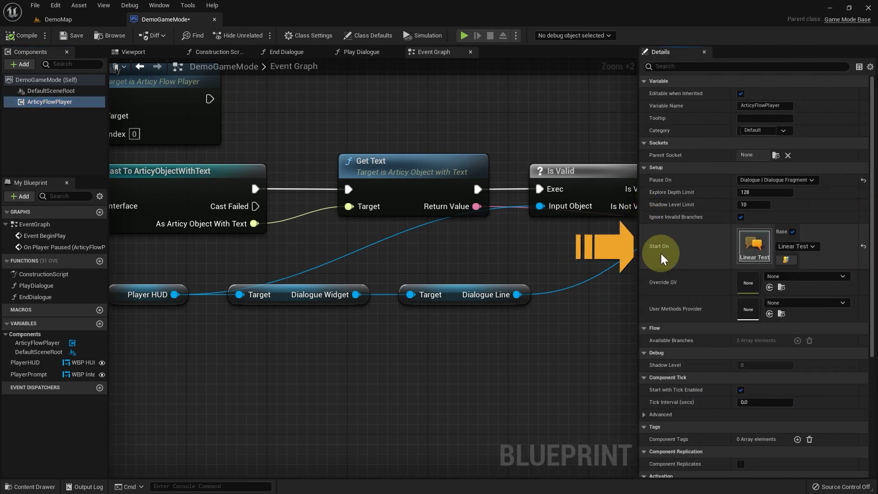
click(863, 246)
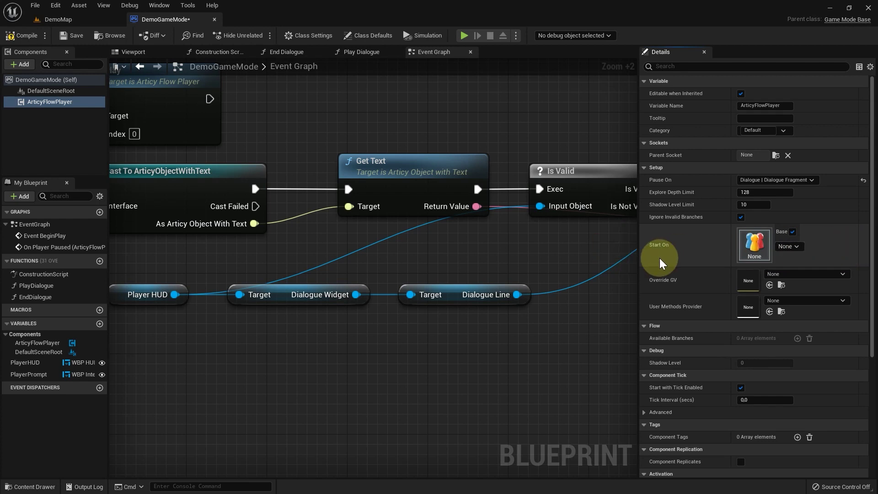
key(ctrl+space)
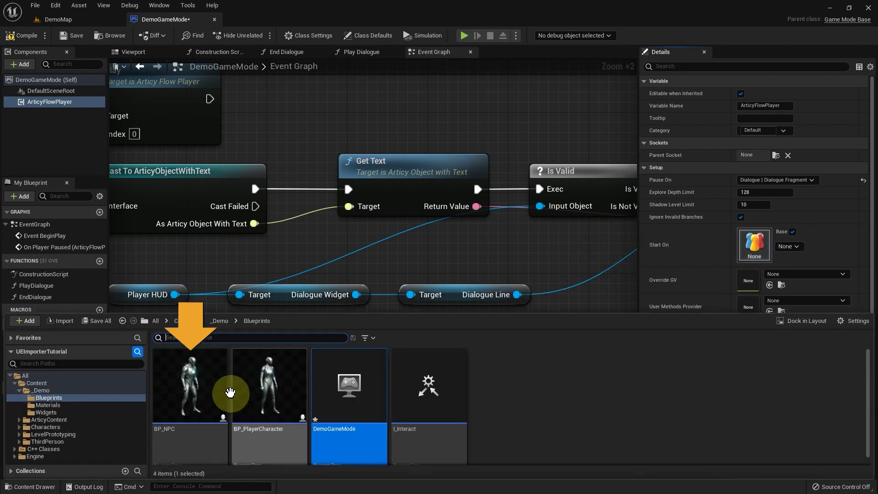
double_click(179, 384)
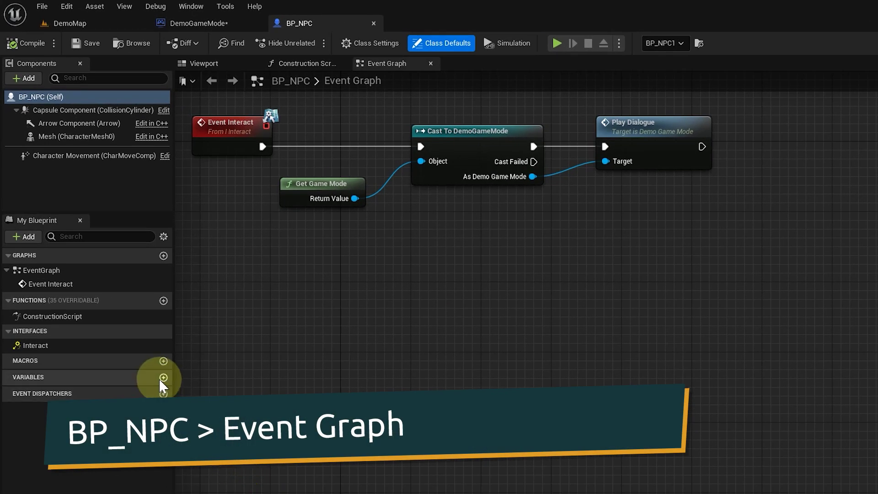
Add an instance-editable Articy Ref variable named Dialogue to BP_NPC and compile.
click(162, 377)
text(Dialogue)
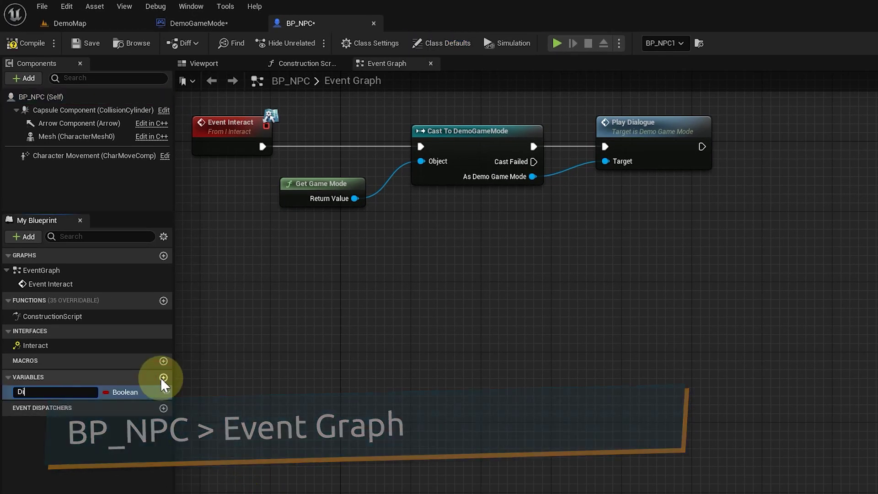
click(137, 392)
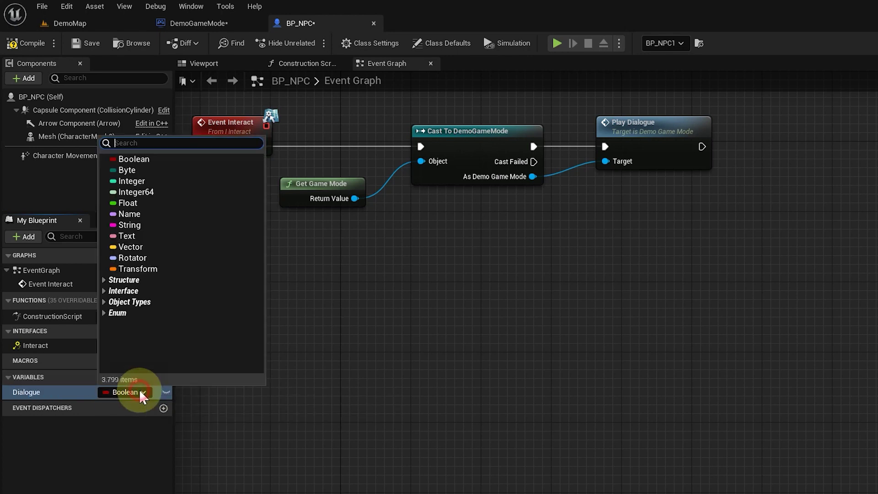
text(articy)
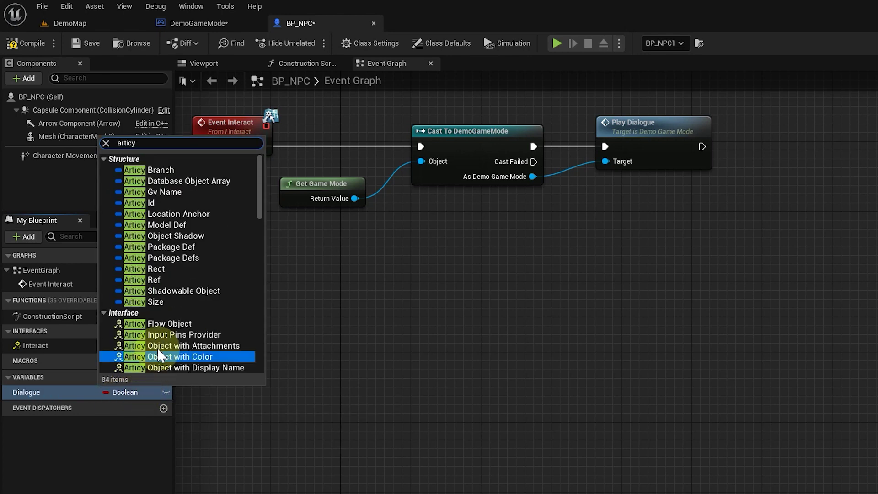
click(152, 280)
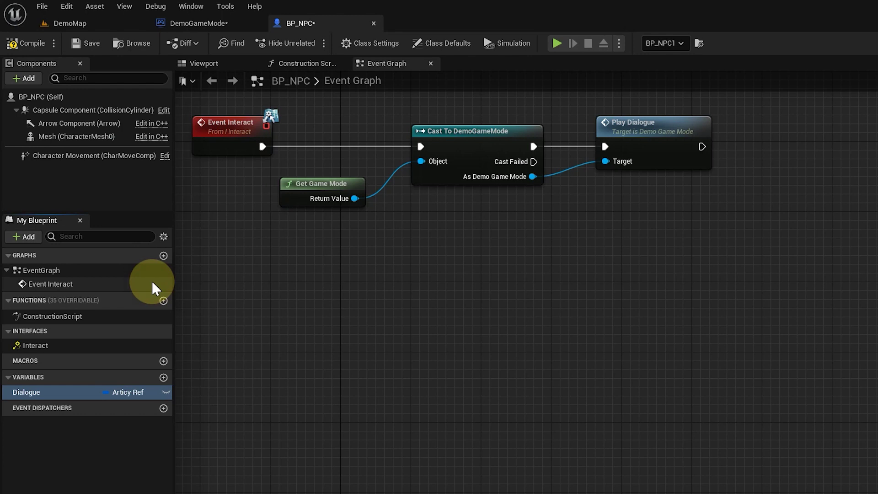
click(166, 393)
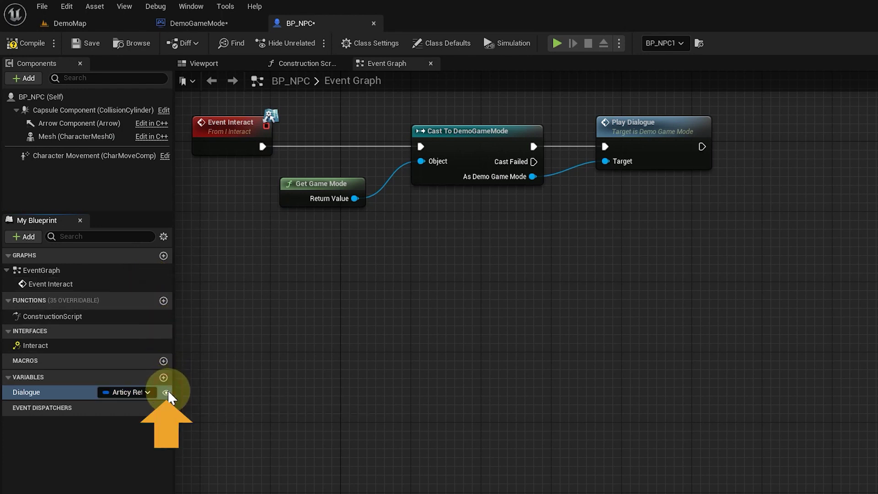
click(26, 43)
click(57, 24)
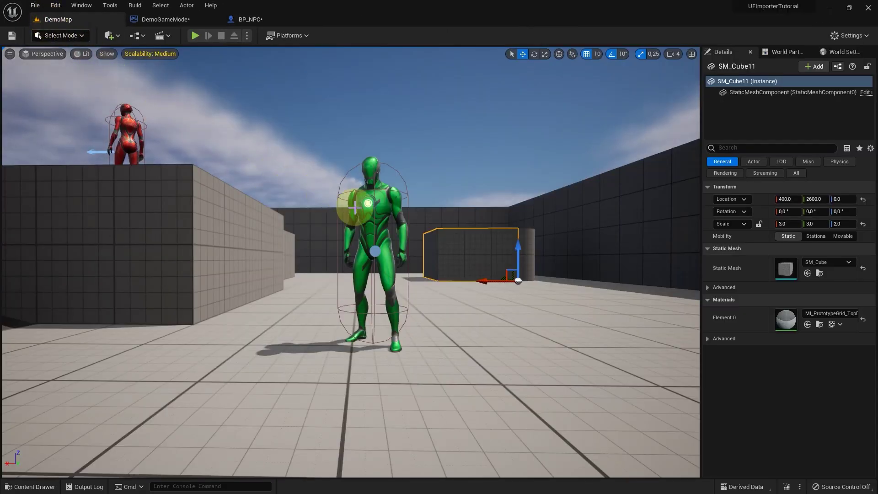
Select the green NPC in DemoMap and set its Dialogue property to Linear Test.
click(373, 274)
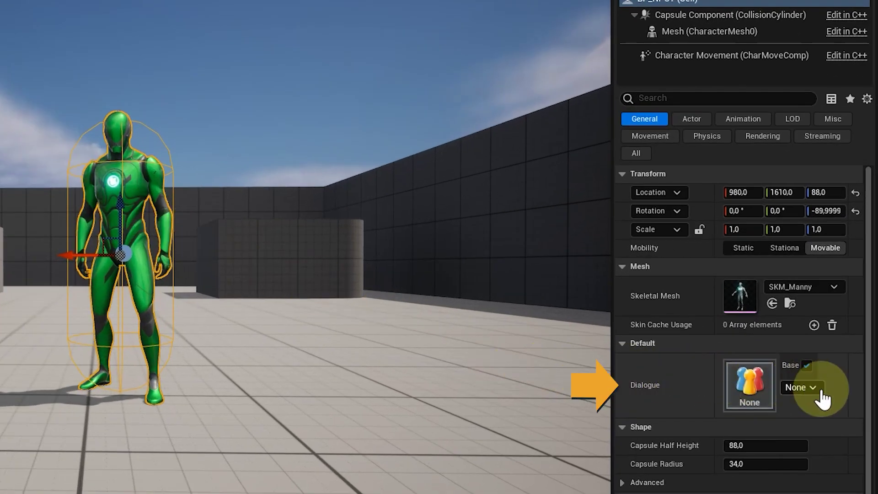
click(824, 345)
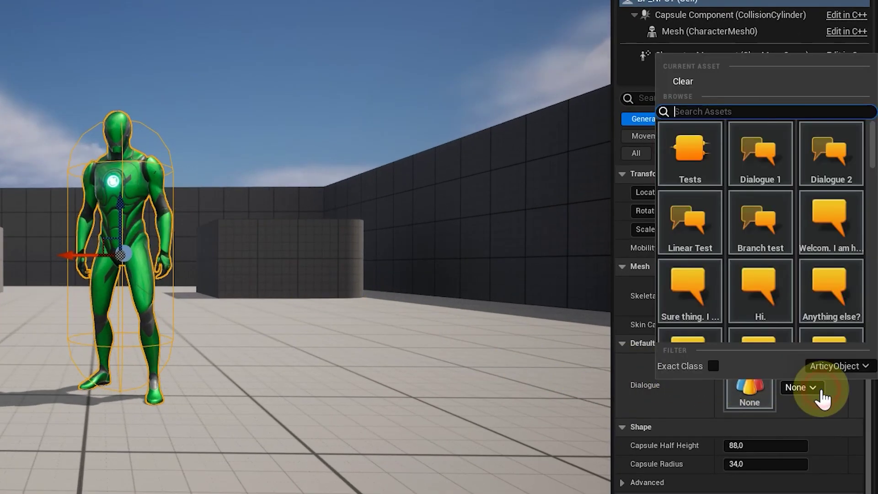
click(677, 238)
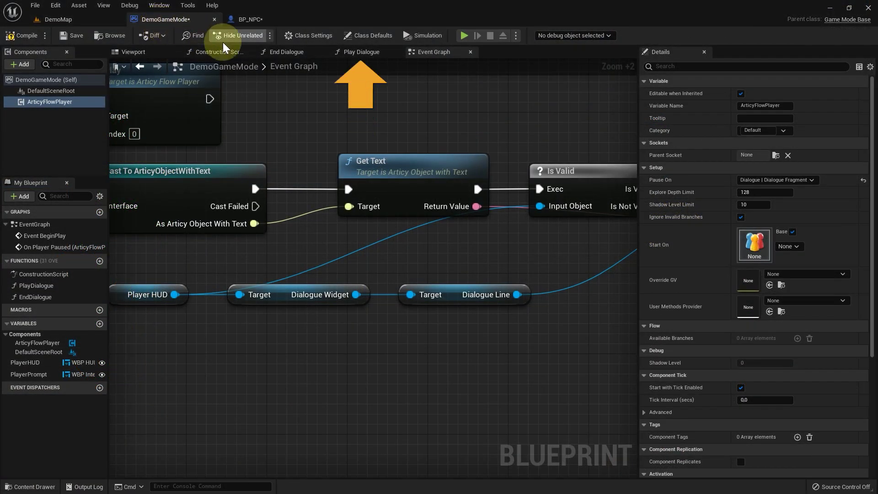
Add an Articy Ref input named ArticyRef to the Play Dialogue function.
click(361, 58)
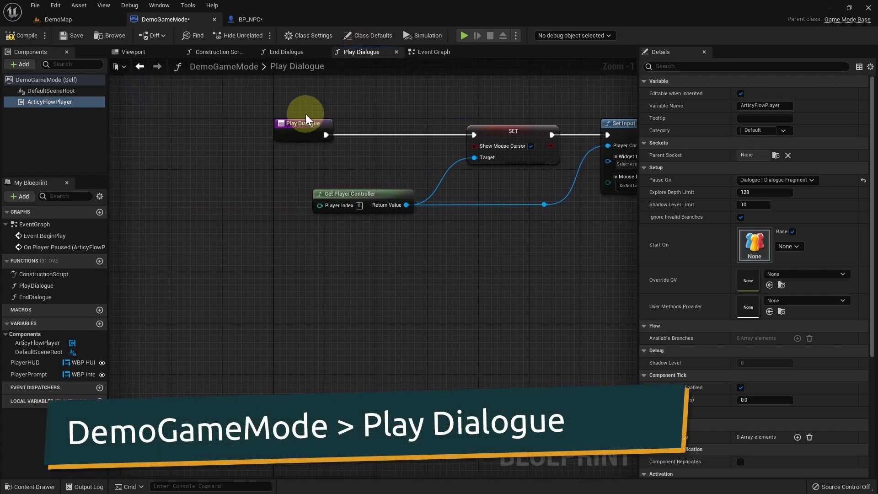
scroll(306, 119, up, 3)
click(295, 128)
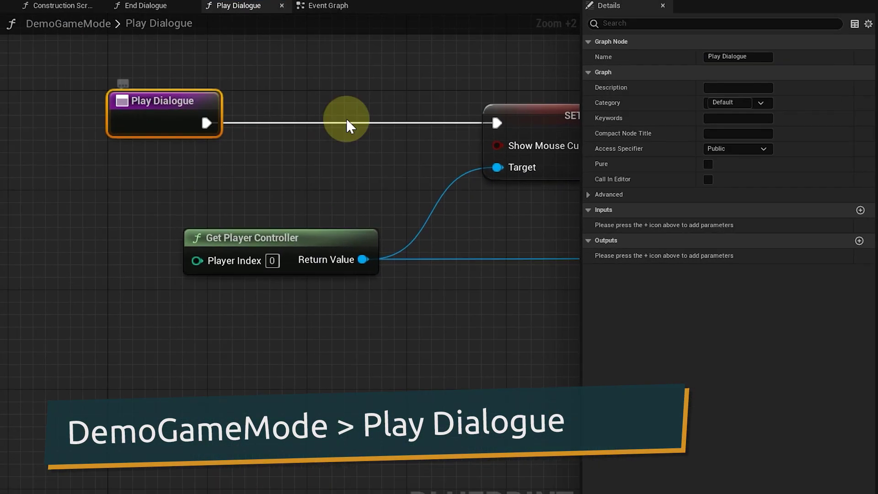
click(857, 203)
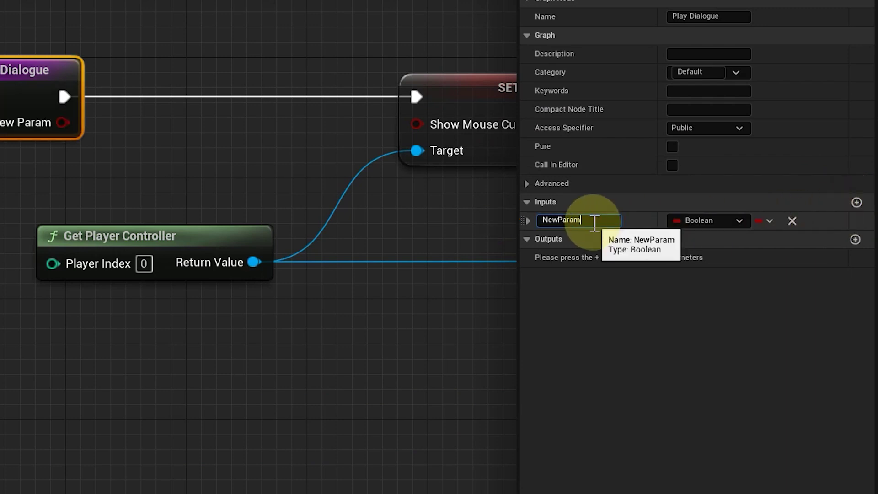
double_click(594, 221)
text(ArticyRef)
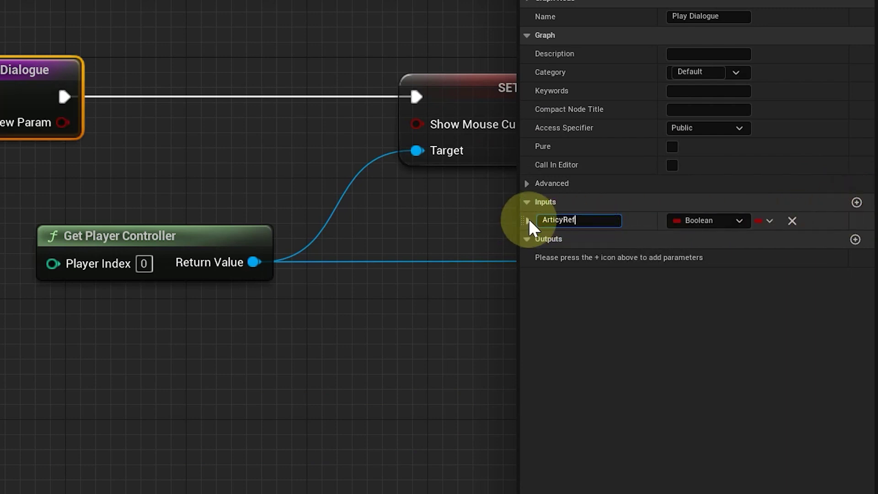
click(739, 221)
text(art)
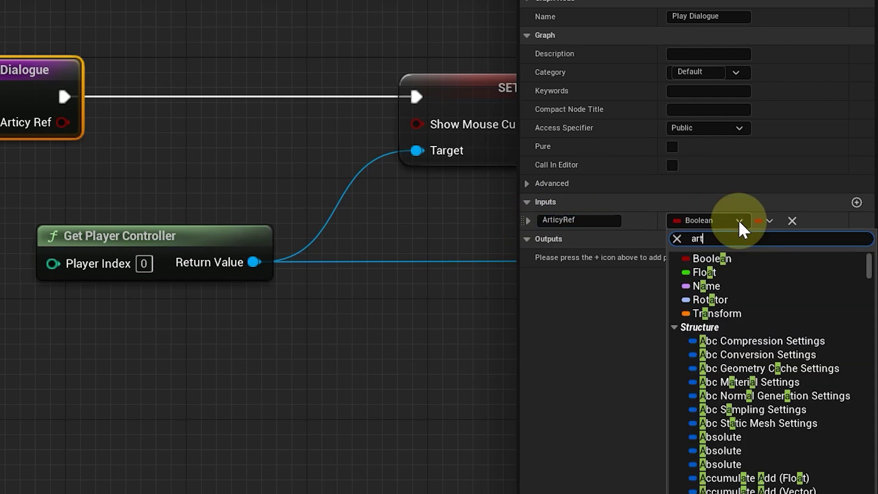
text(icy)
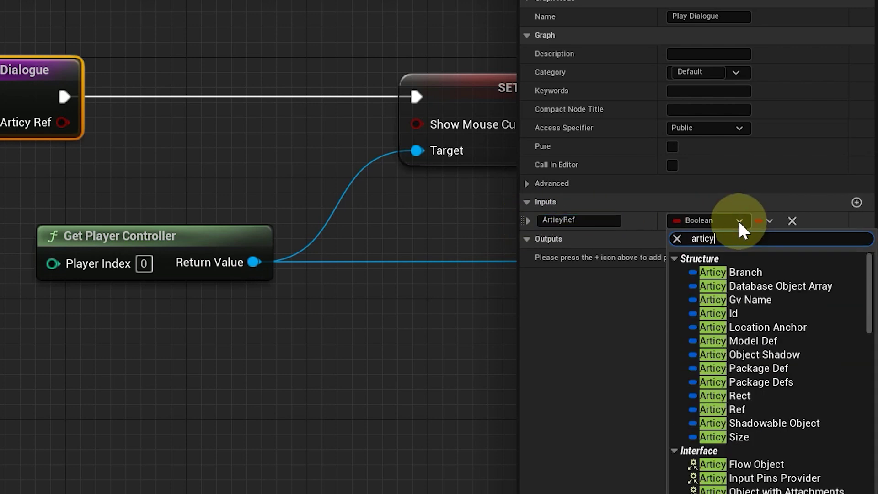
click(738, 412)
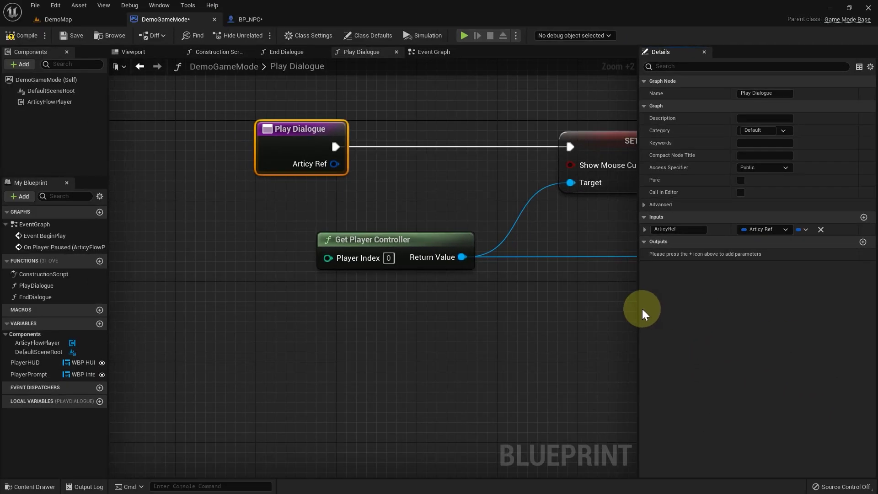
Add a Set Start Node (ArticyRef) call after the SET node in Play Dialogue.
drag(640, 308, 803, 308)
right_drag(688, 312, 343, 312)
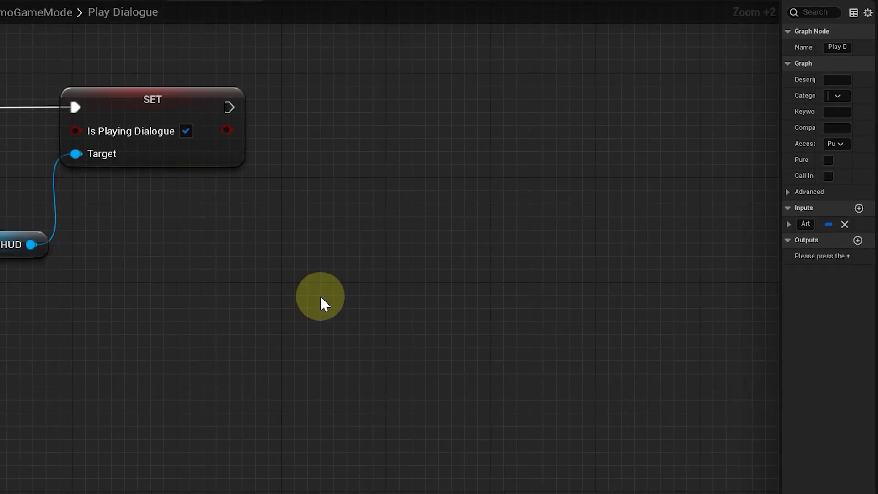
drag(228, 107, 357, 108)
text(set)
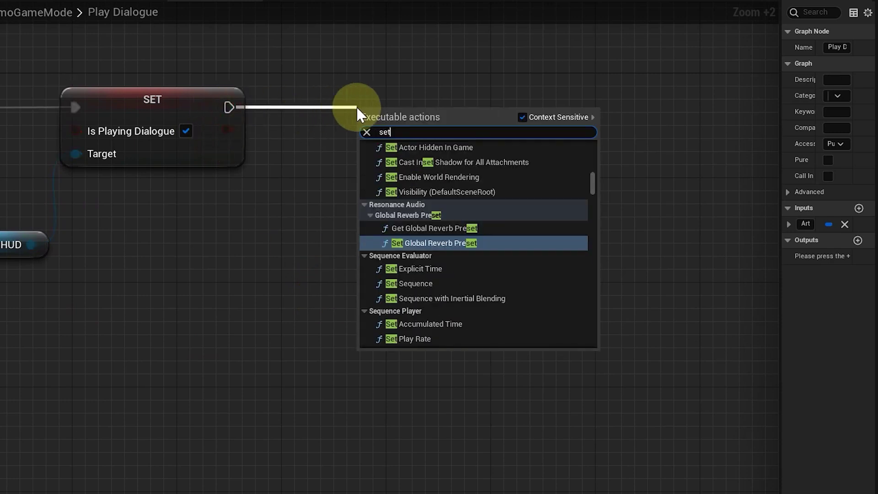
text(sta)
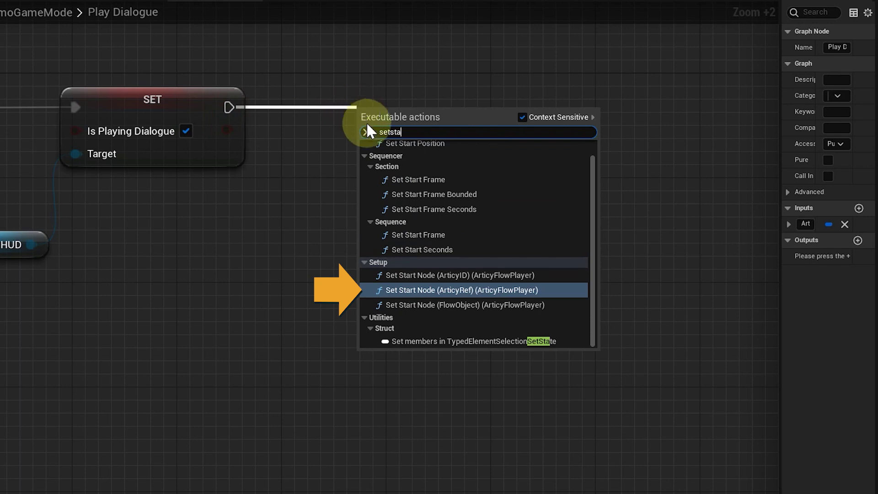
click(474, 289)
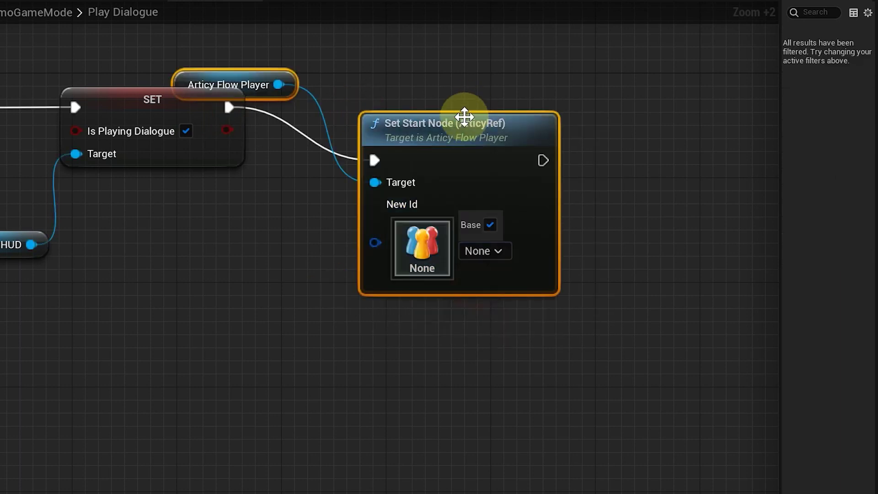
drag(464, 117, 502, 66)
click(431, 158)
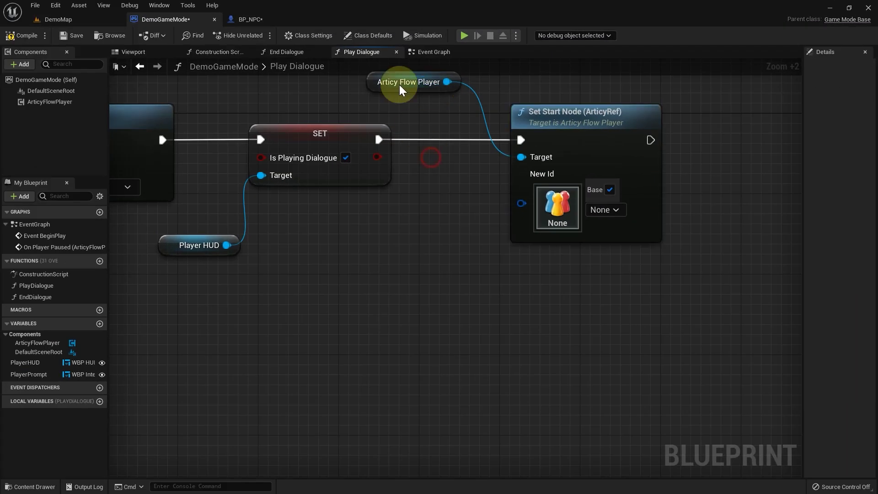
Wire the ArticyRef input into the start node's New Id, rerouted below the chain.
drag(400, 89, 403, 241)
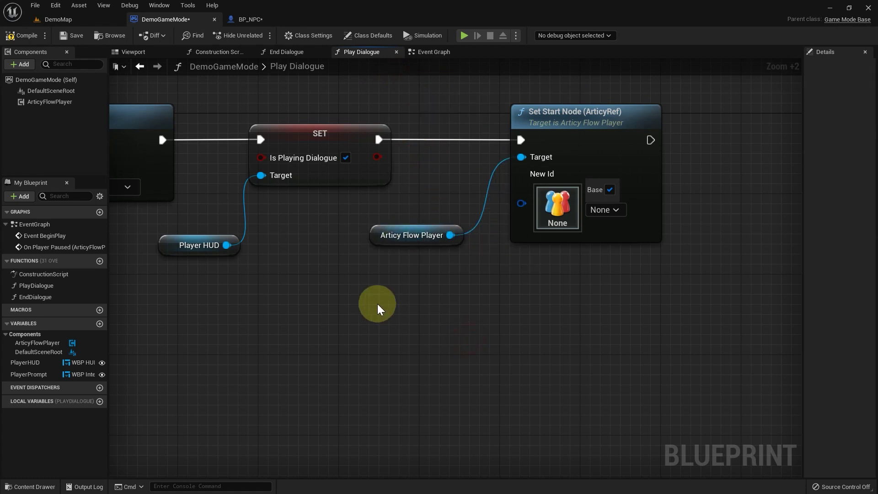
scroll(378, 304, down, 5)
right_drag(329, 347, 567, 260)
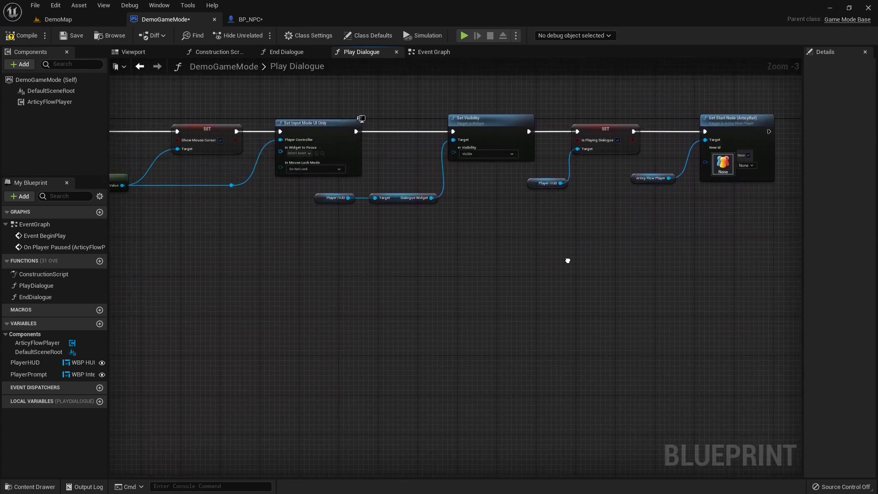
scroll(504, 272, down, 1)
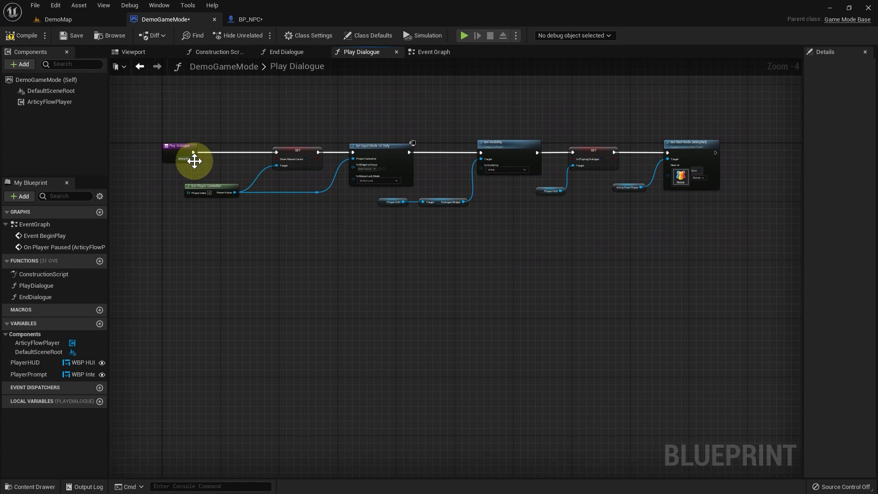
mouse_move(195, 159)
mouse_down()
mouse_move(667, 175)
mouse_move(645, 229)
mouse_up()
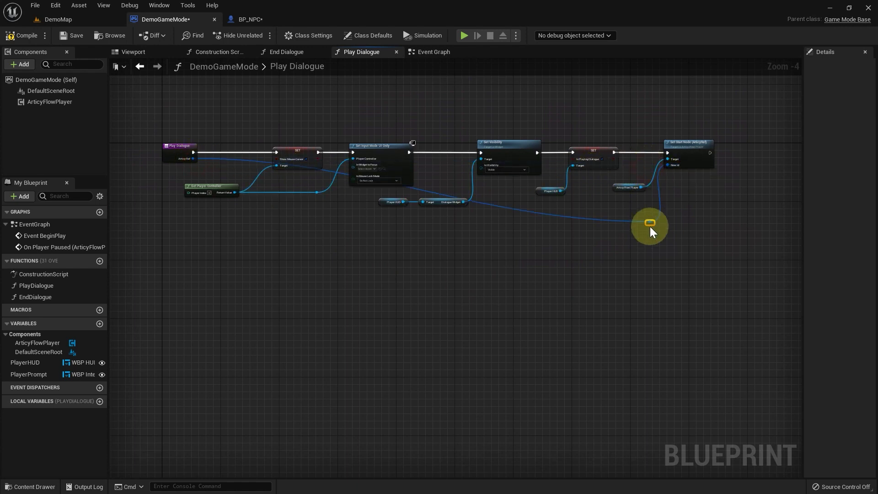
double_click(209, 162)
drag(207, 164, 215, 229)
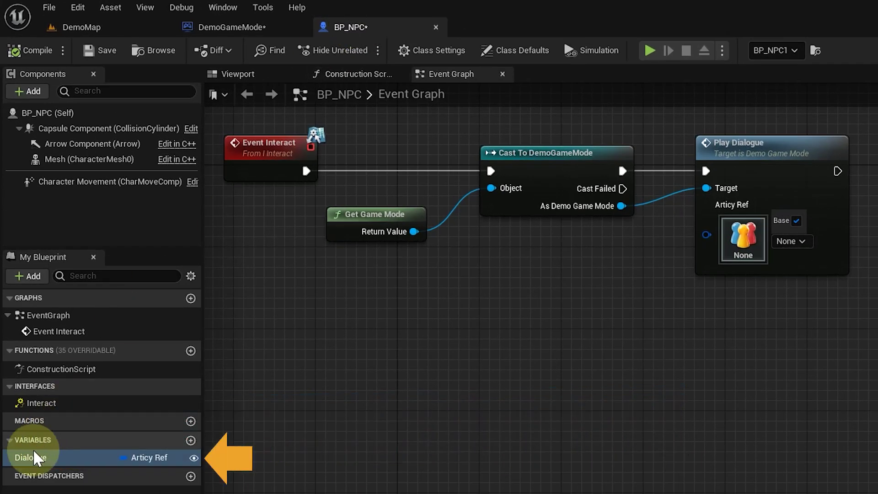
Place a Get Dialogue node in BP_NPC and wire it into Play Dialogue's Articy Ref pin.
drag(34, 454, 485, 305)
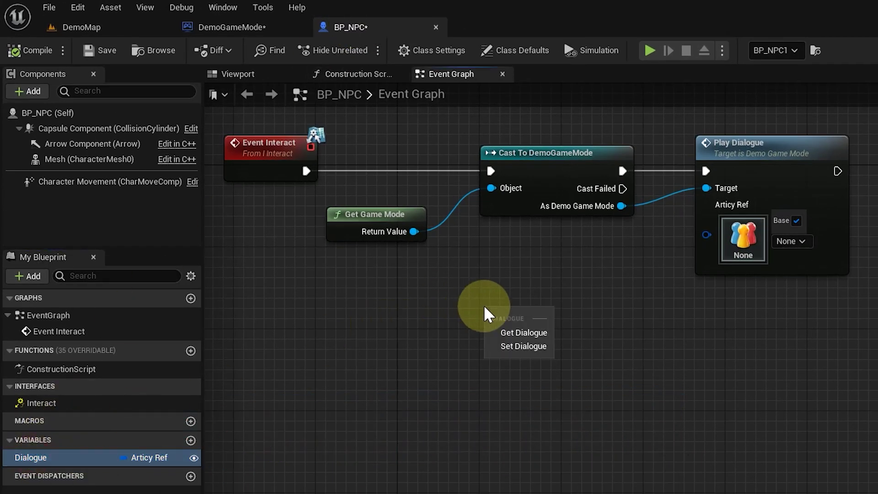
click(506, 332)
mouse_move(549, 319)
mouse_down()
mouse_move(693, 257)
mouse_move(706, 233)
mouse_up()
mouse_move(523, 308)
mouse_down()
mouse_move(577, 257)
mouse_move(592, 254)
mouse_up()
click(728, 298)
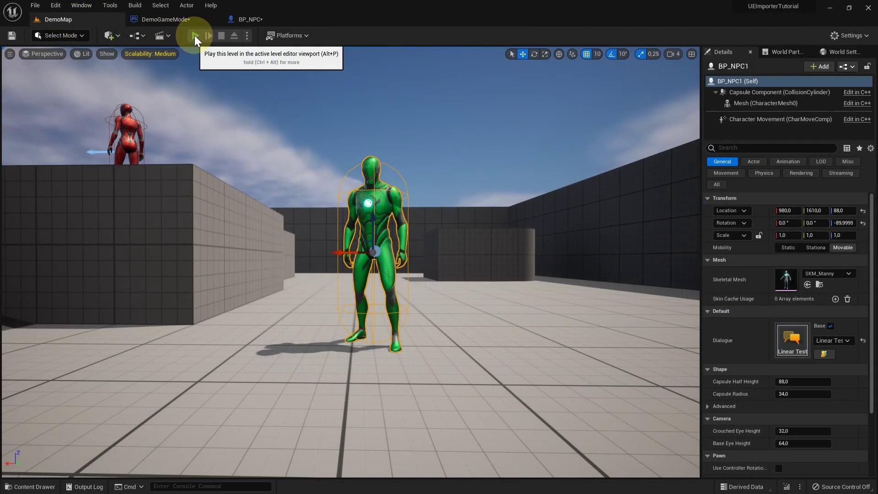
Play DemoMap, walk up to the green NPC and press E to open its dialogue box.
click(196, 35)
click(439, 245)
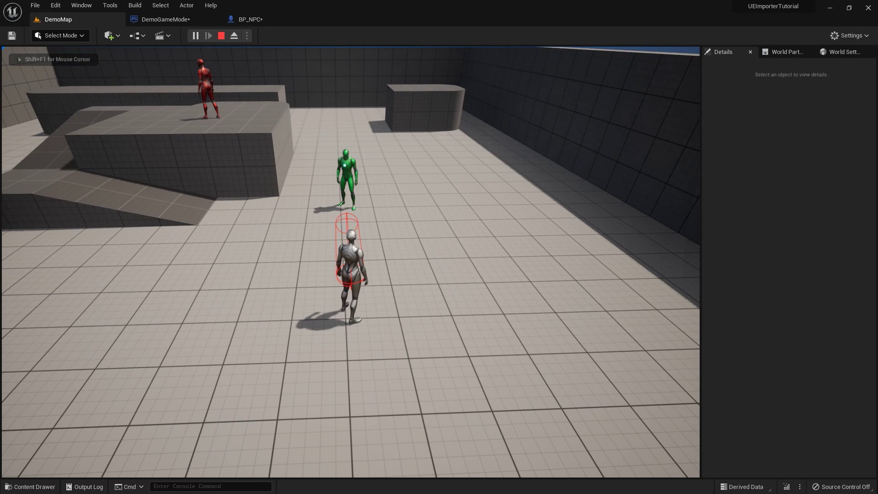
key(w)
key(e)
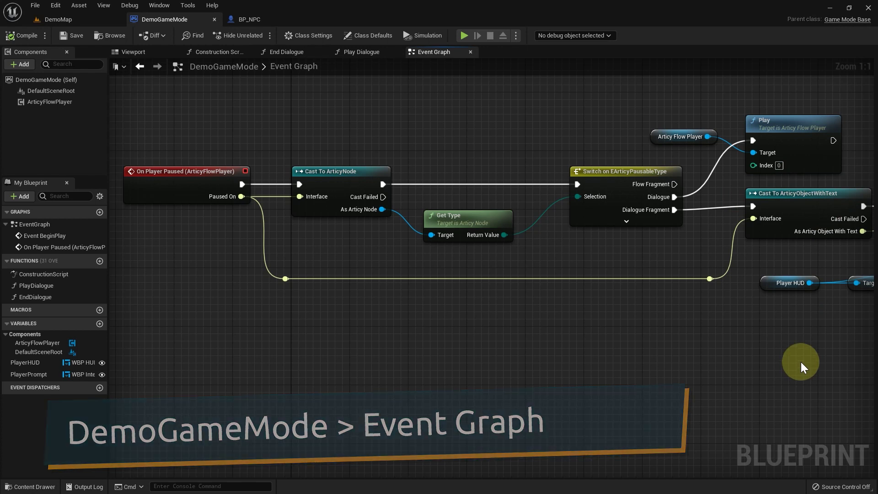
Shift the cast, text and HUD nodes to the right to make room.
mouse_move(801, 362)
right_down()
mouse_move(373, 349)
mouse_move(380, 340)
right_up()
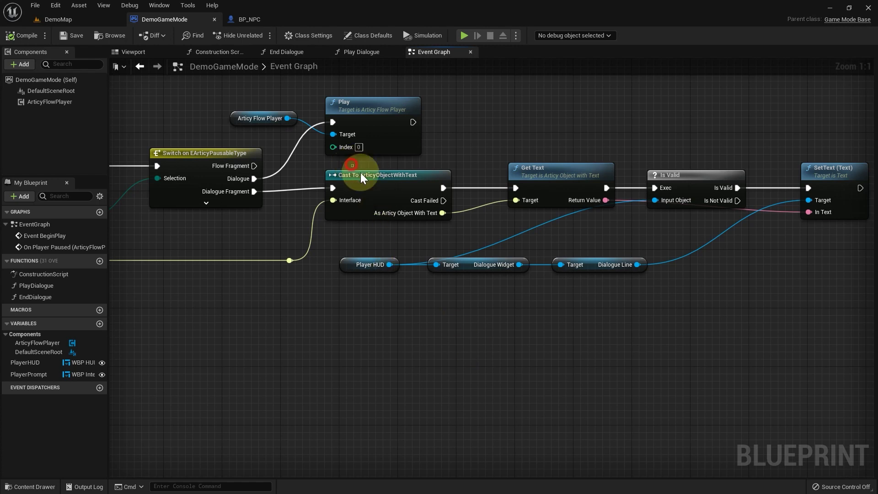
drag(352, 165, 824, 296)
drag(354, 174, 412, 175)
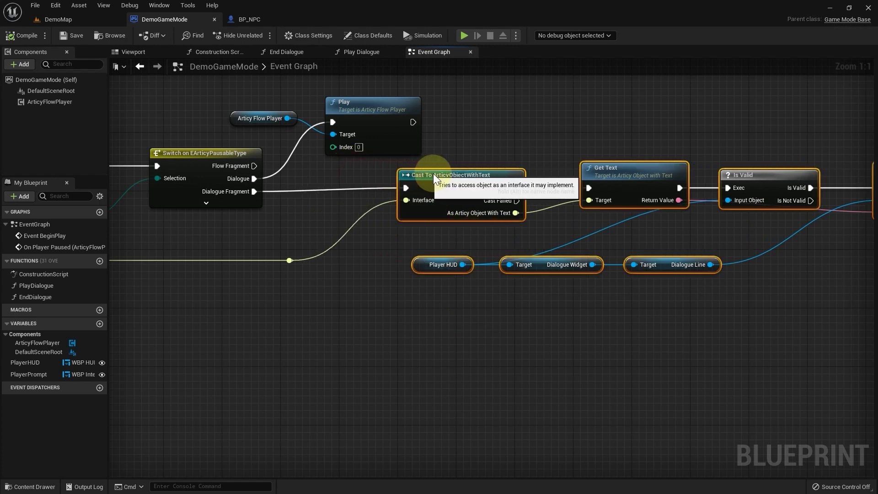
Insert a Sequence after Dialogue Fragment, with Then 0 feeding the text cast and a wire from Then 1.
alt+click(199, 172)
drag(198, 172, 261, 179)
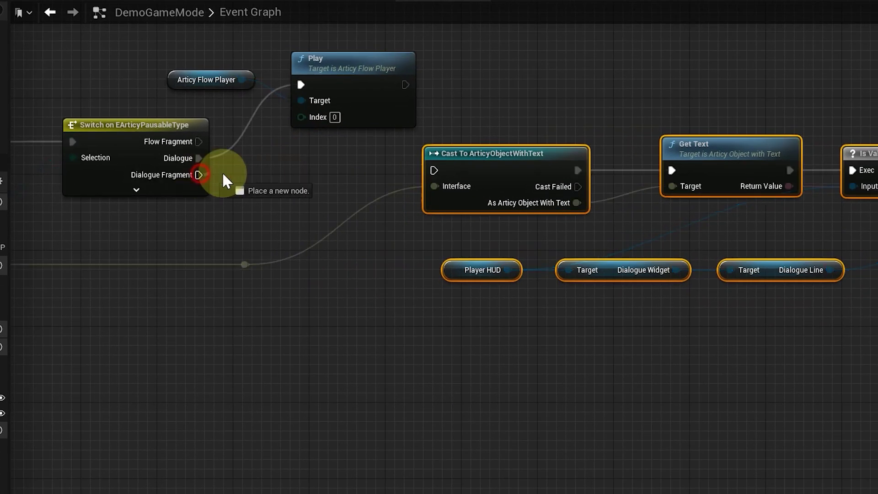
text(seq)
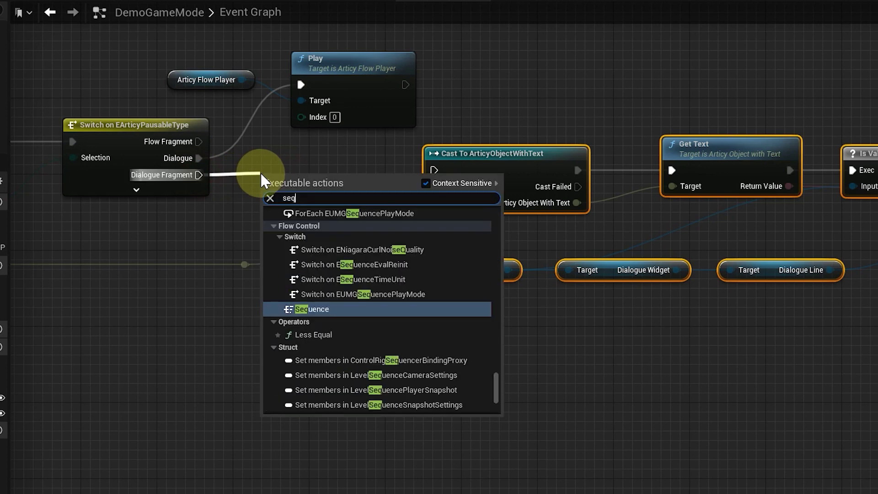
click(299, 308)
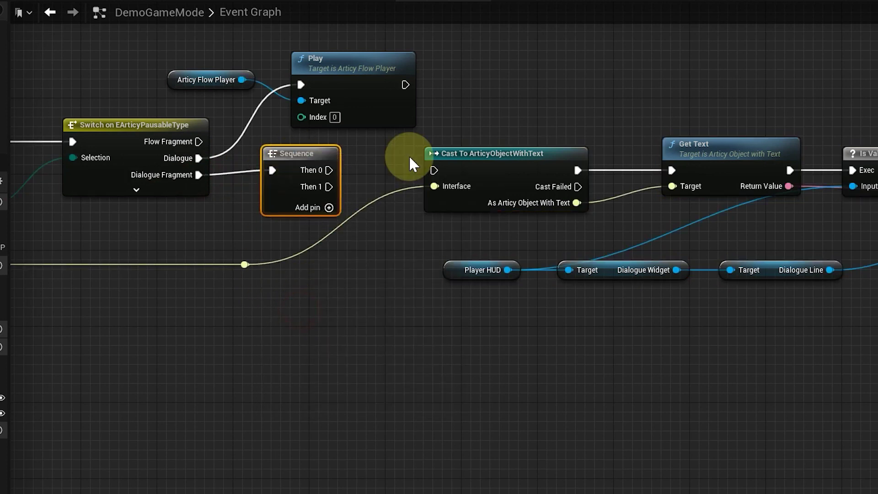
drag(329, 170, 433, 170)
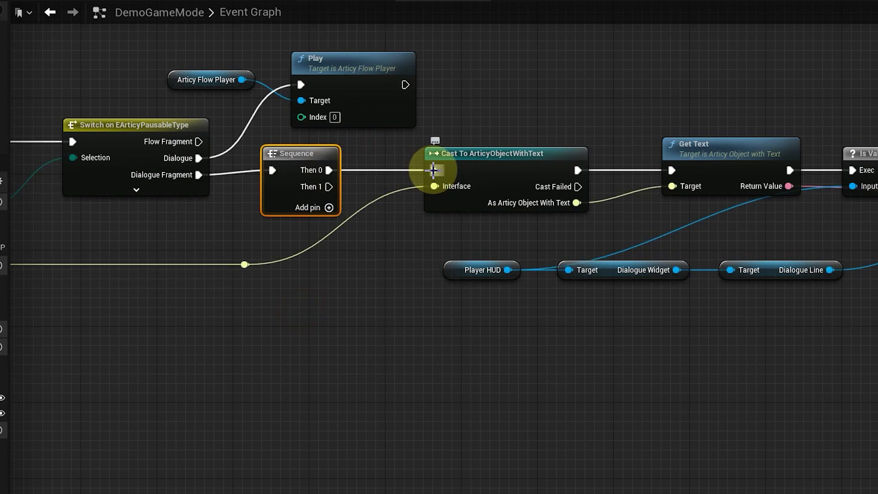
drag(329, 186, 416, 397)
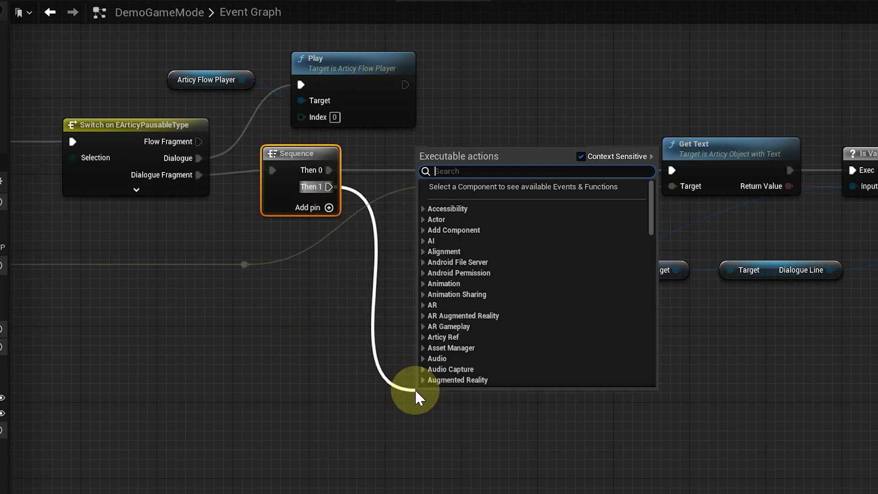
text(cas)
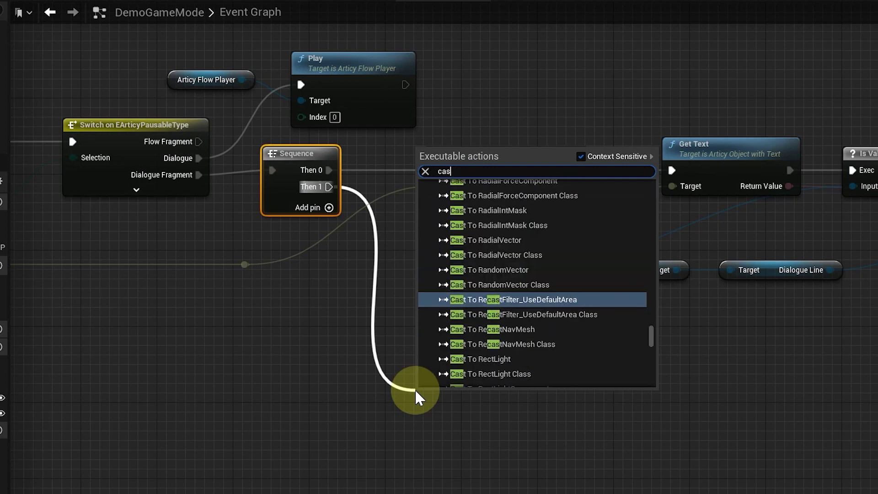
text(ttoarticy)
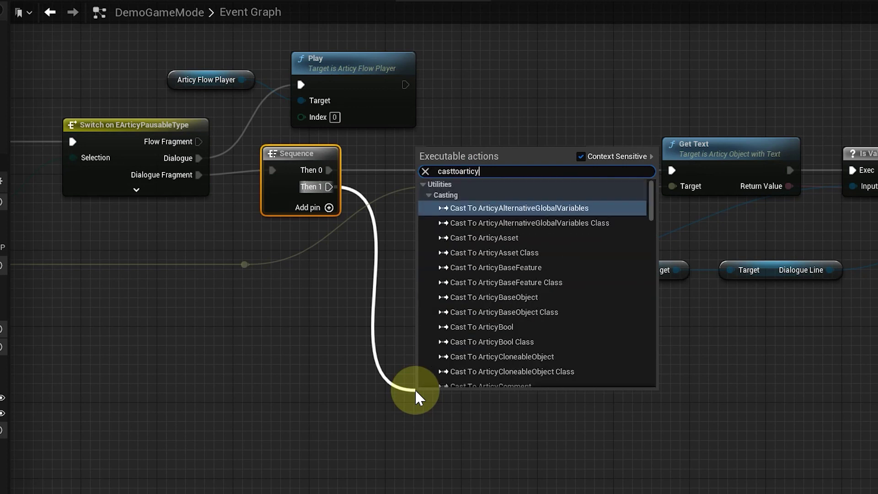
text(objectw)
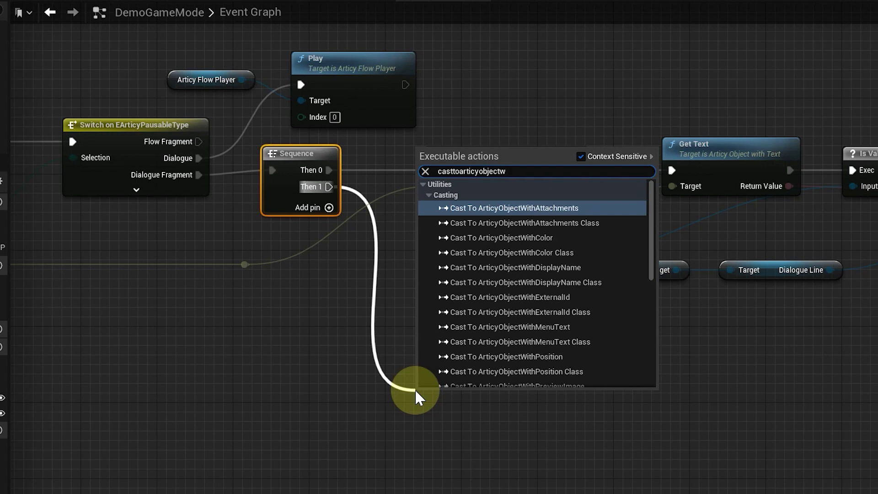
scroll(569, 337, down, 2)
scroll(568, 337, down, 1)
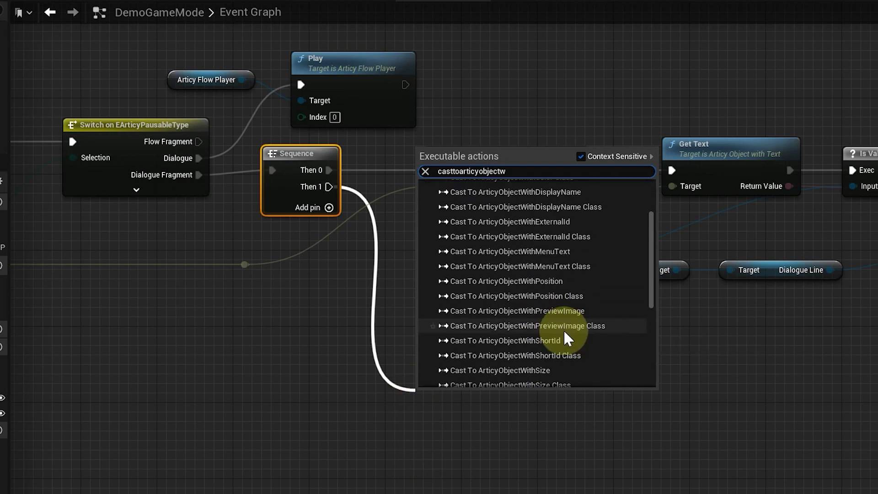
scroll(564, 336, down, 2)
scroll(565, 336, down, 2)
Add a Cast To ArticyObjectWithSpeaker node fed by the dialogue object.
click(558, 370)
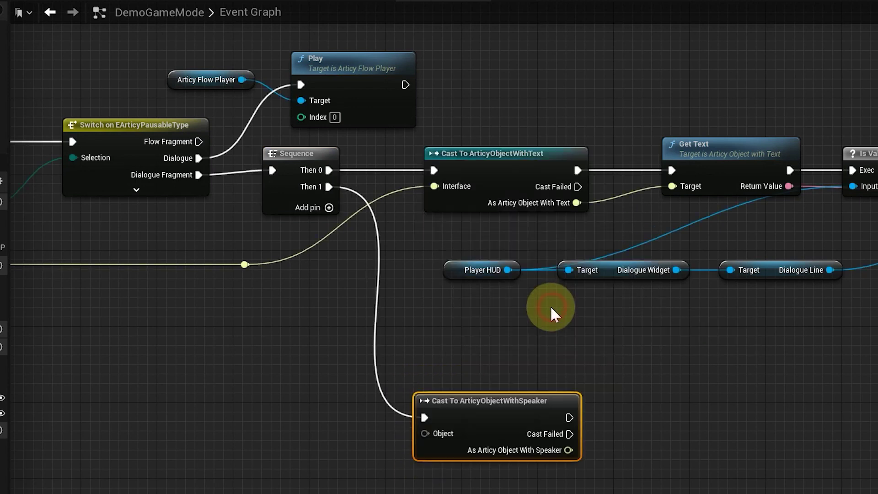
drag(492, 396, 492, 349)
click(645, 356)
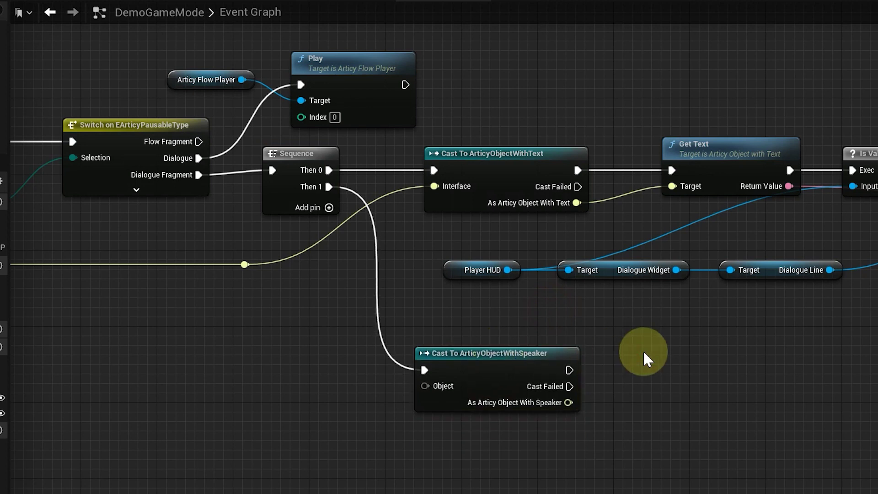
drag(245, 264, 425, 386)
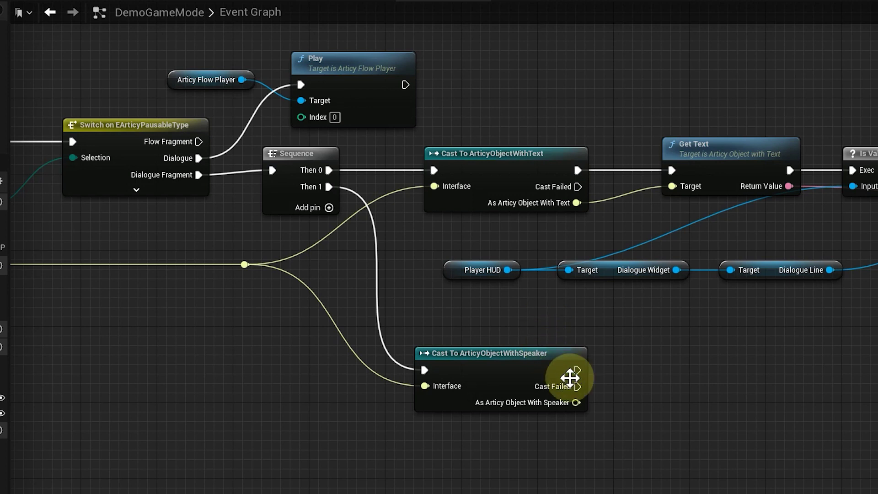
Chain Get Speaker and Get Display Name off the successful speaker cast.
drag(577, 402, 629, 408)
text(get)
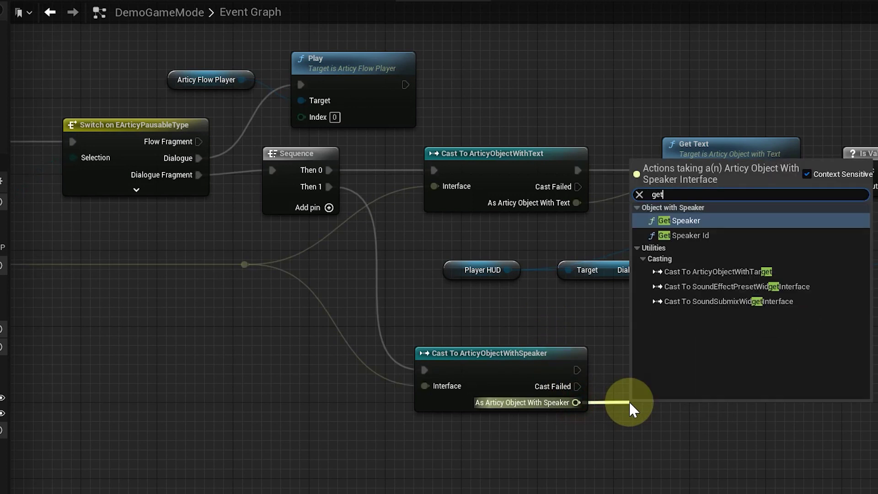
click(679, 221)
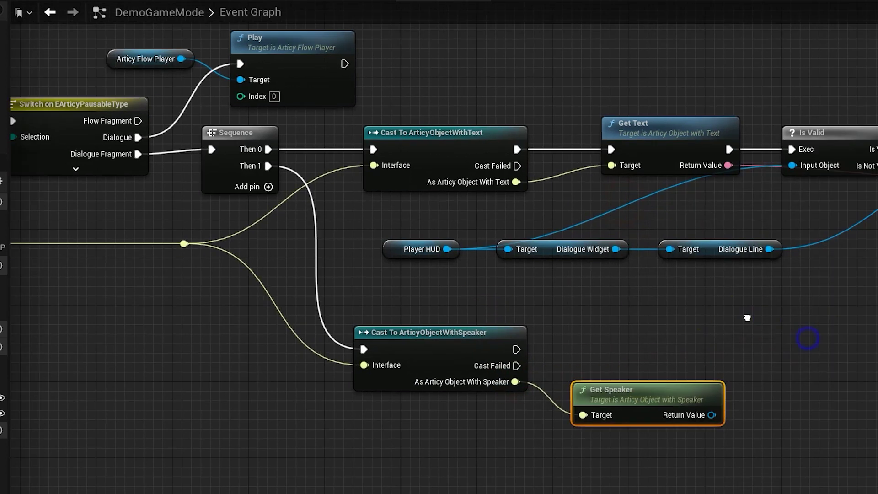
mouse_move(827, 365)
right_down()
mouse_move(580, 247)
mouse_move(594, 196)
right_up()
scroll(581, 240, up, 2)
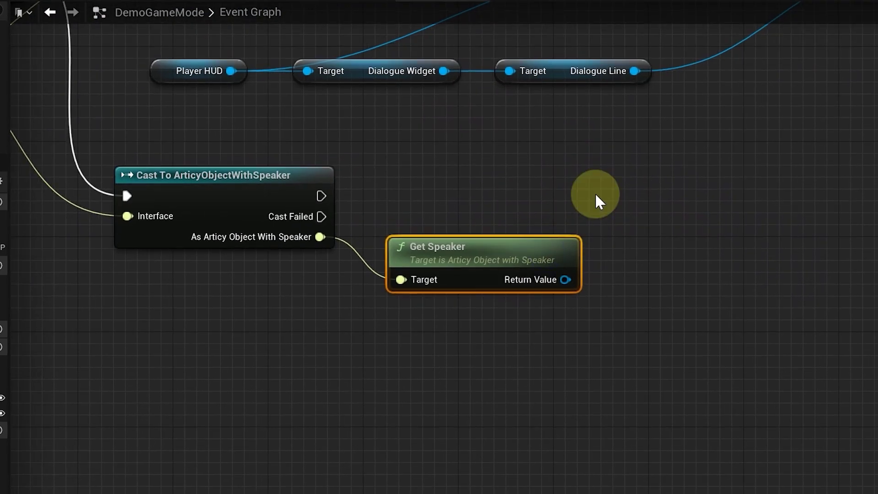
drag(565, 279, 637, 201)
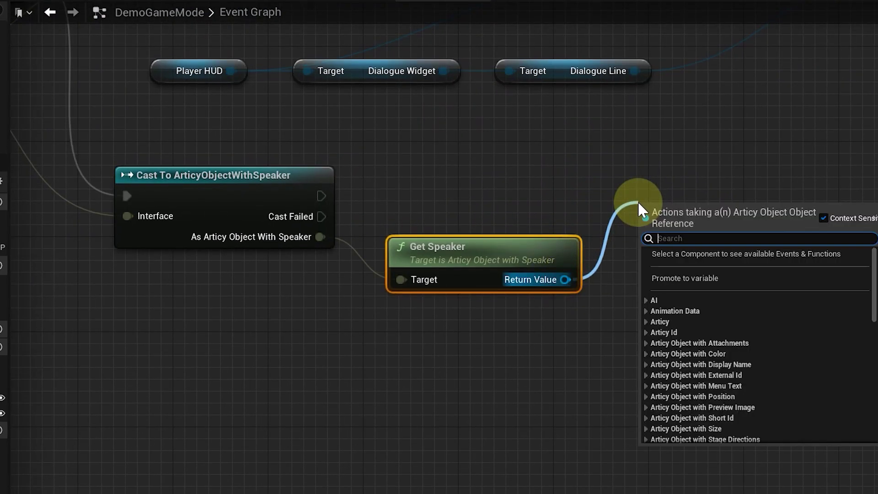
text(getd)
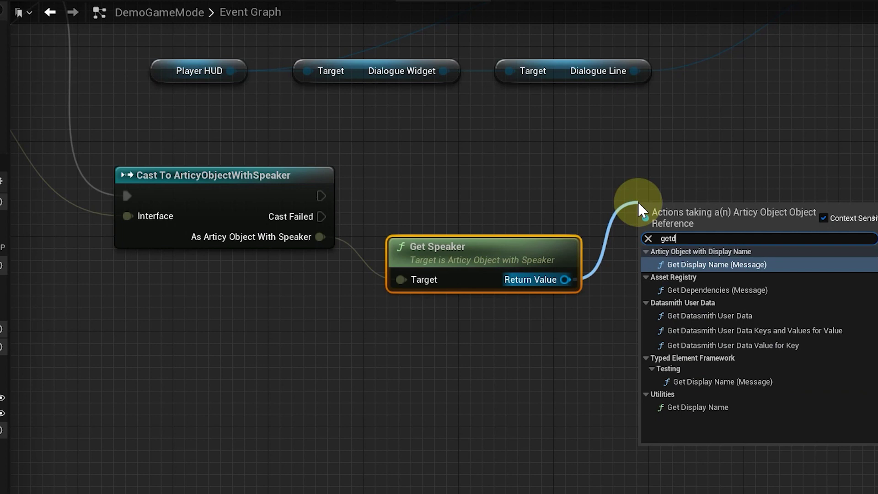
click(720, 264)
drag(705, 206, 693, 161)
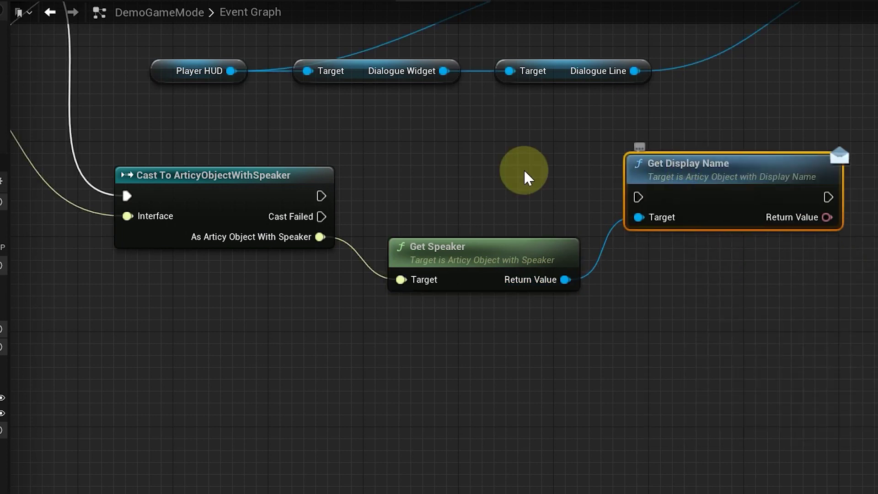
drag(319, 196, 638, 198)
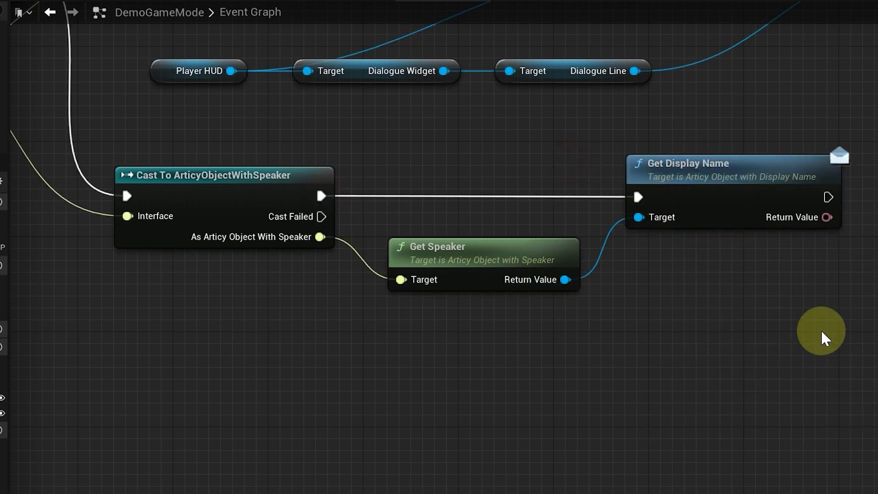
Add a SetText (Text) node with In Text wired from the display name.
right_drag(821, 330, 394, 279)
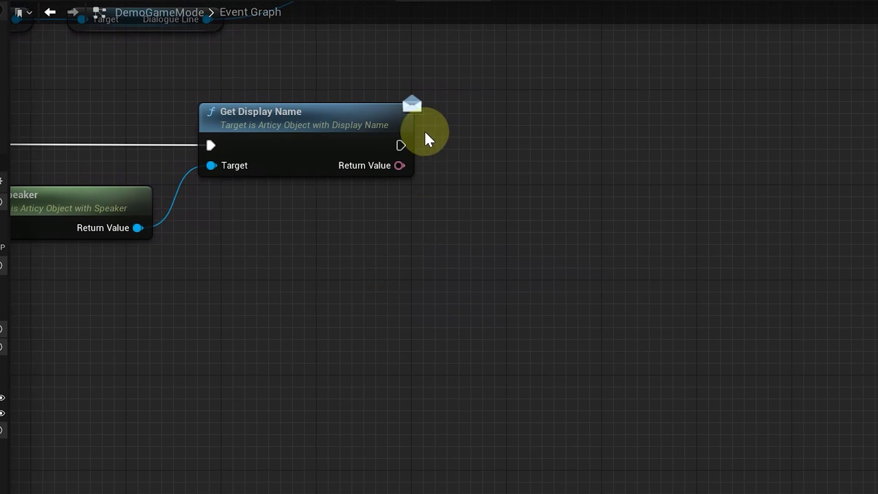
drag(400, 144, 612, 147)
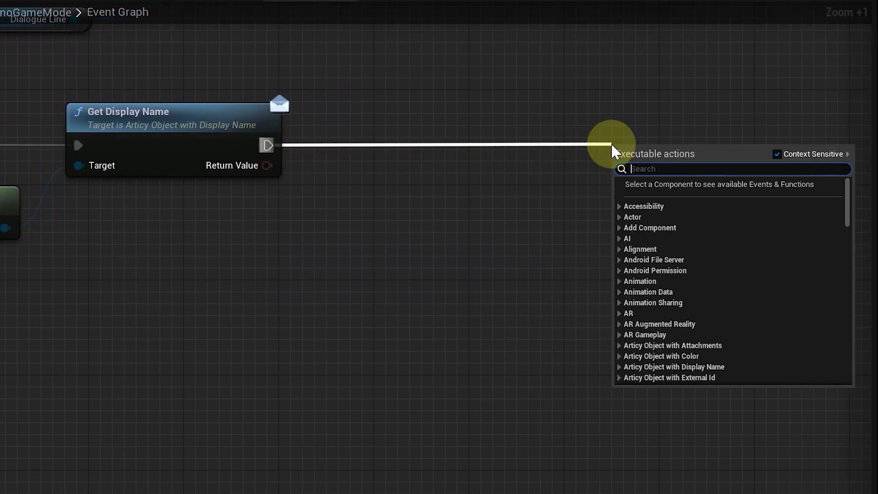
text(settext)
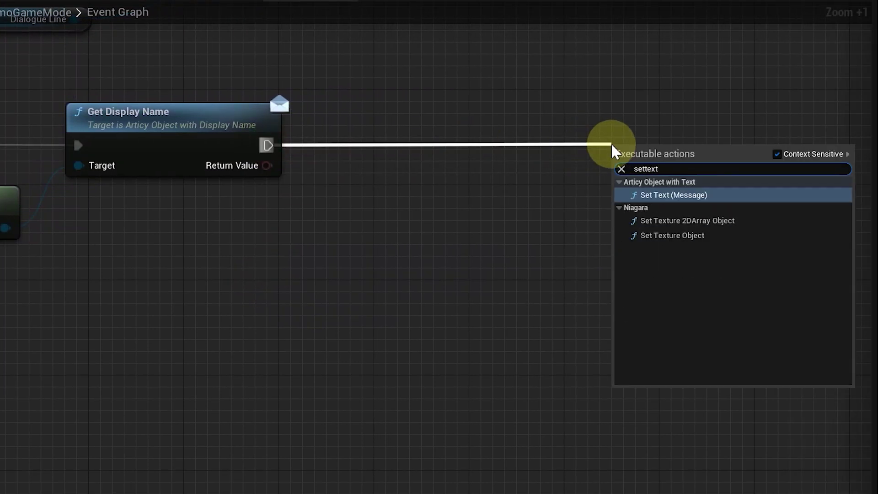
text((t)
click(776, 154)
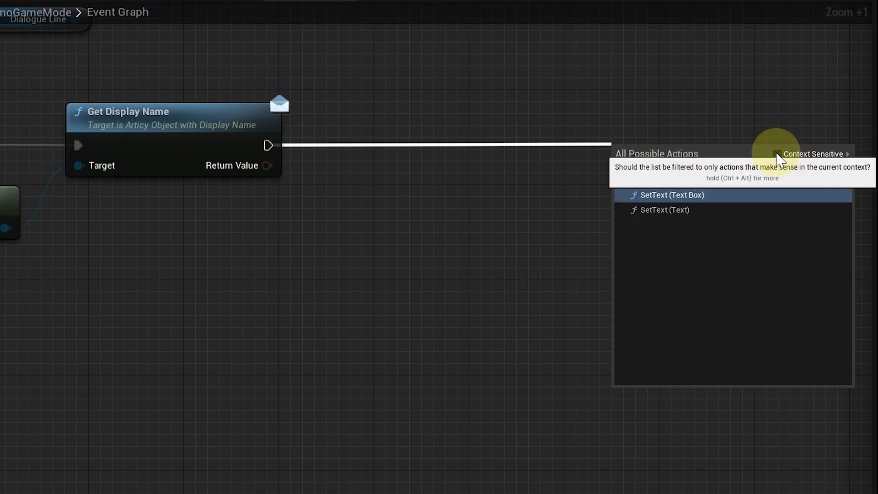
click(682, 209)
drag(643, 154, 635, 108)
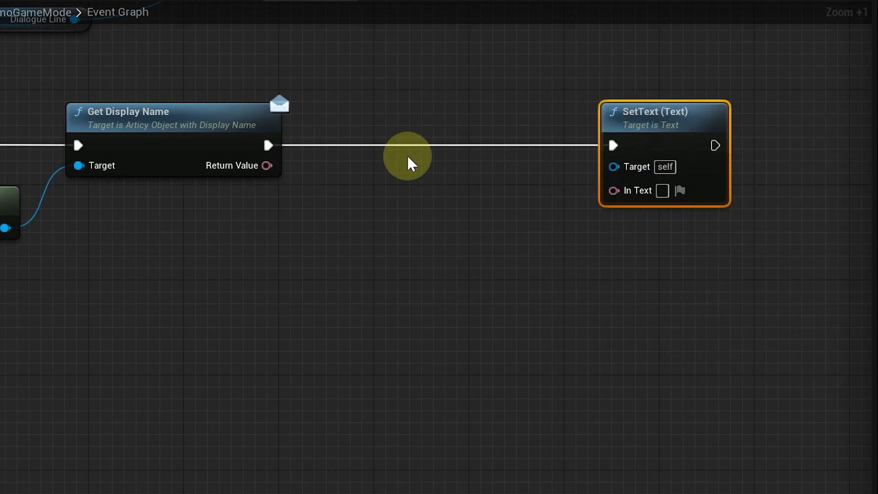
drag(265, 164, 614, 190)
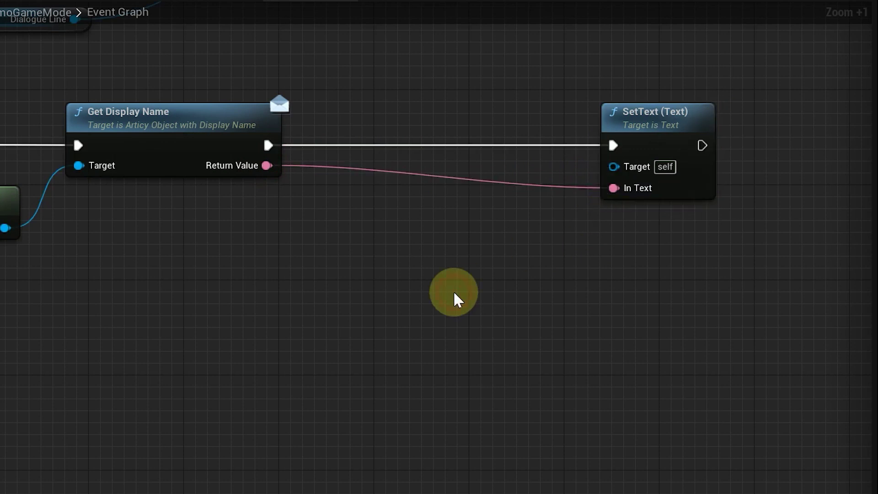
Wire the PlayerHUD's Dialogue Widget Speaker Name into SetText's Target.
drag(25, 363, 404, 272)
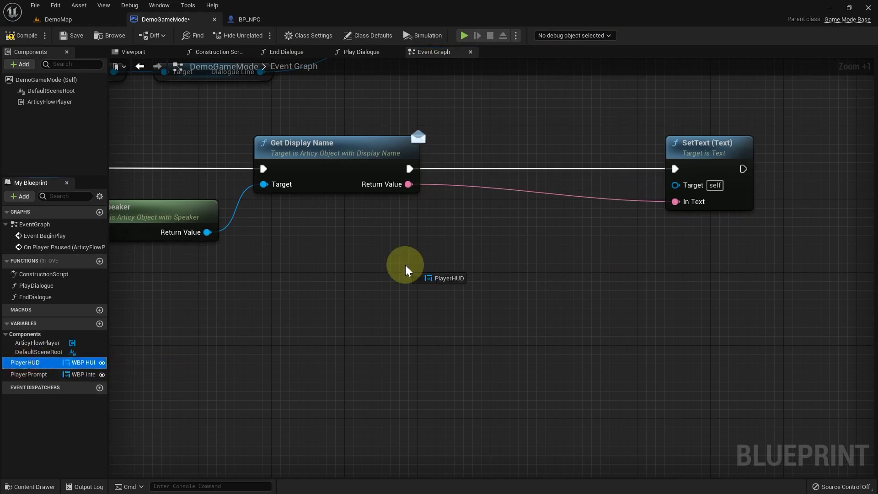
click(426, 286)
drag(462, 272, 512, 271)
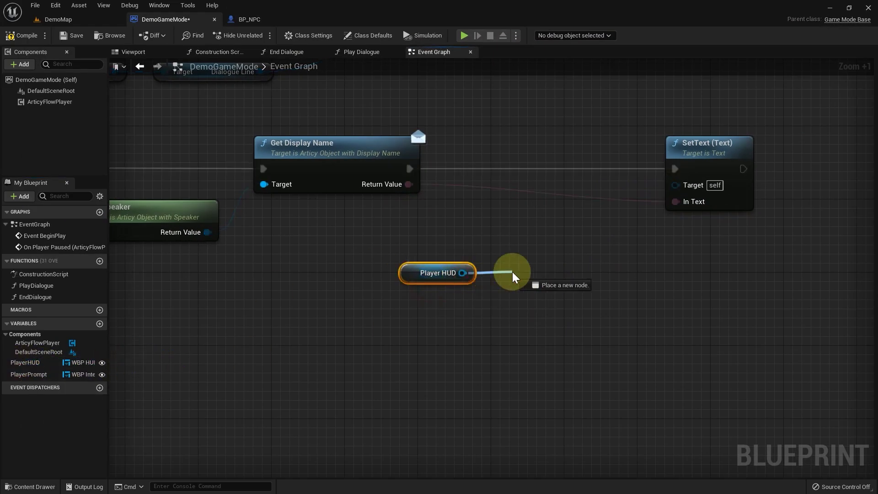
text(getdialogue)
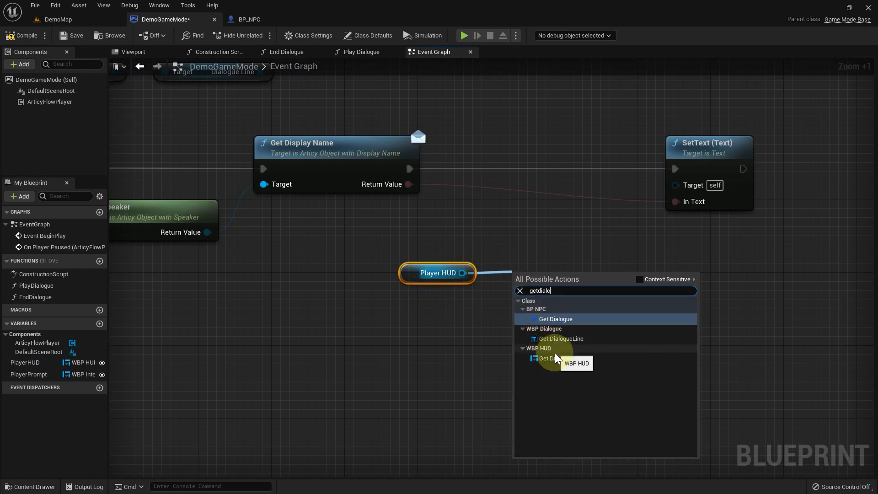
click(555, 353)
drag(626, 272, 683, 274)
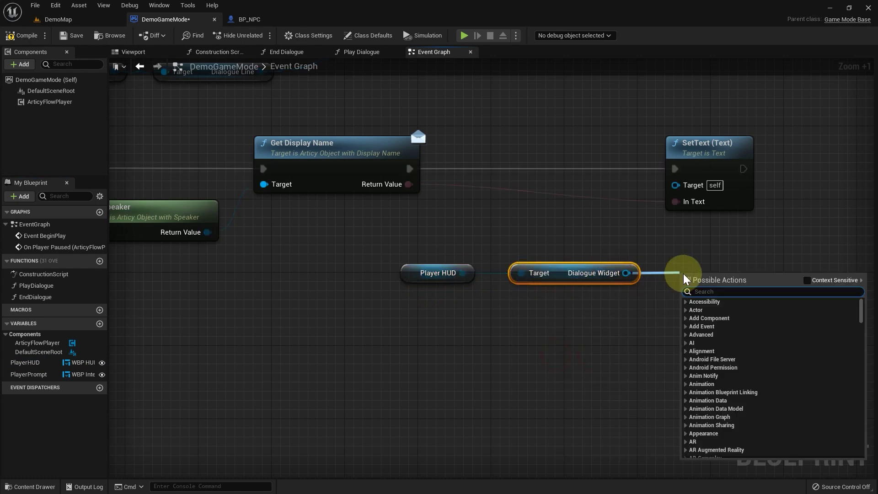
text(getspe)
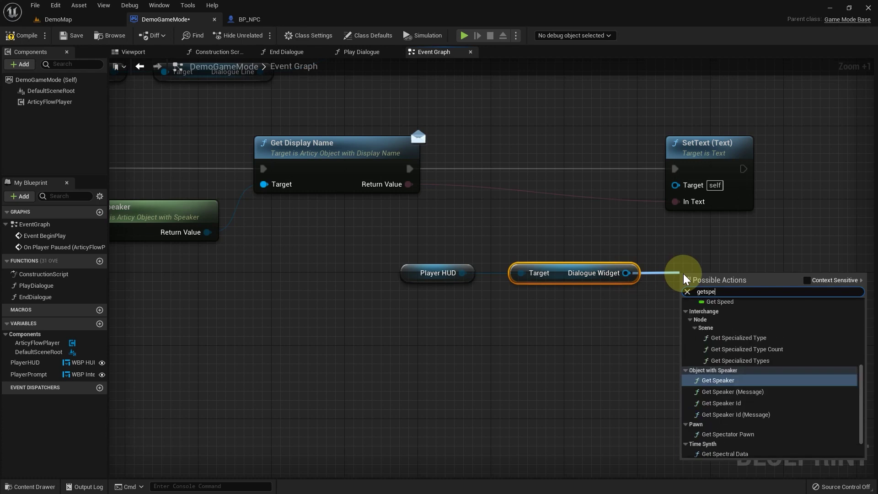
text(a)
click(727, 339)
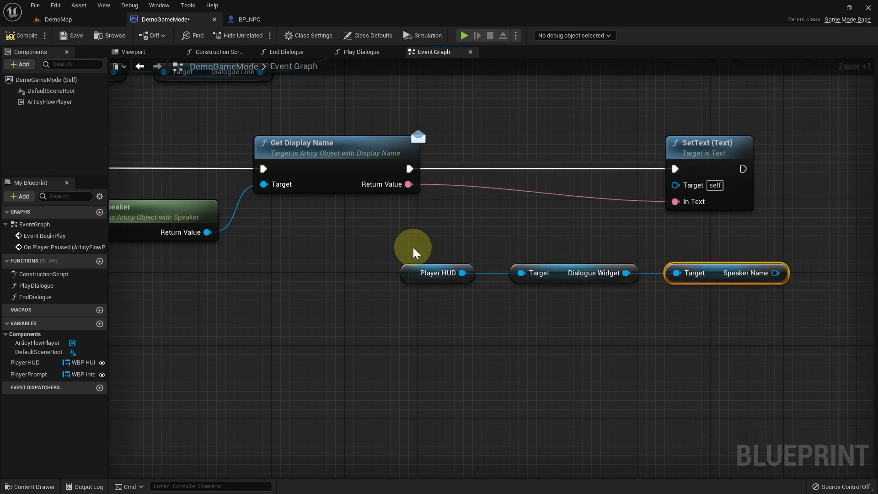
mouse_move(411, 251)
mouse_down()
mouse_move(718, 269)
mouse_move(564, 269)
mouse_up()
drag(620, 273, 675, 184)
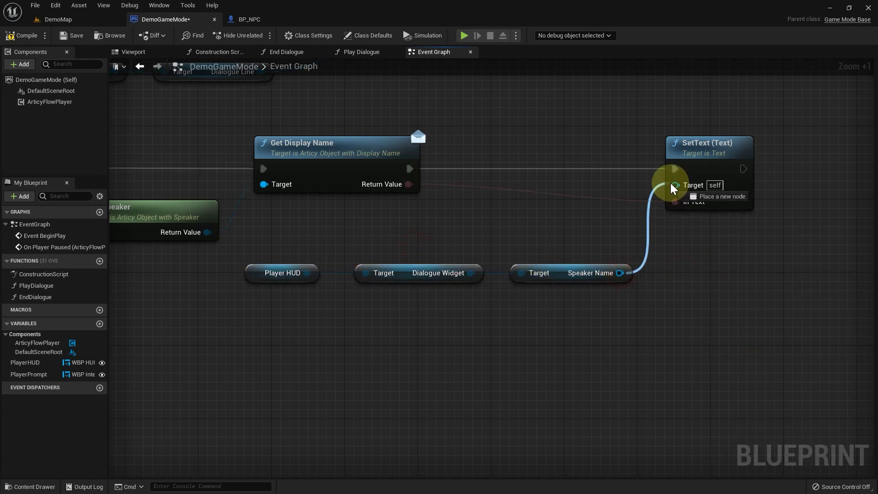
click(731, 298)
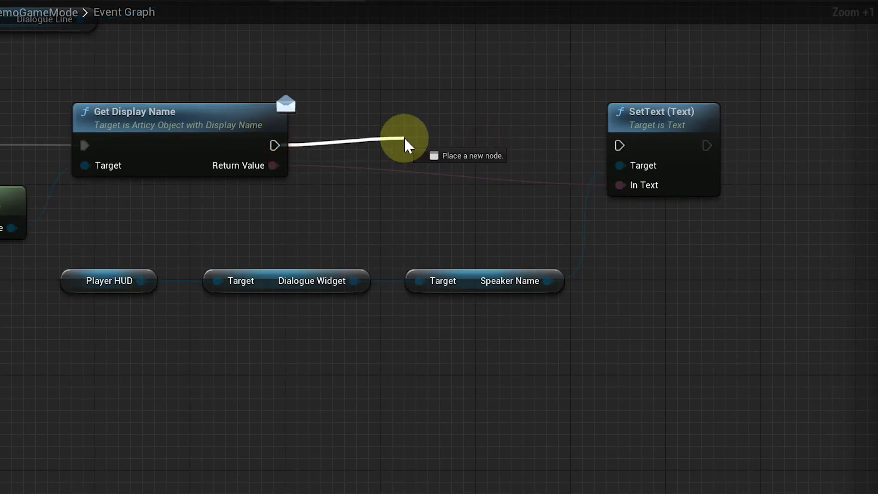
Insert an Is Valid check on Player HUD before SetText.
drag(410, 169, 515, 165)
click(578, 148)
click(543, 162)
text(is)
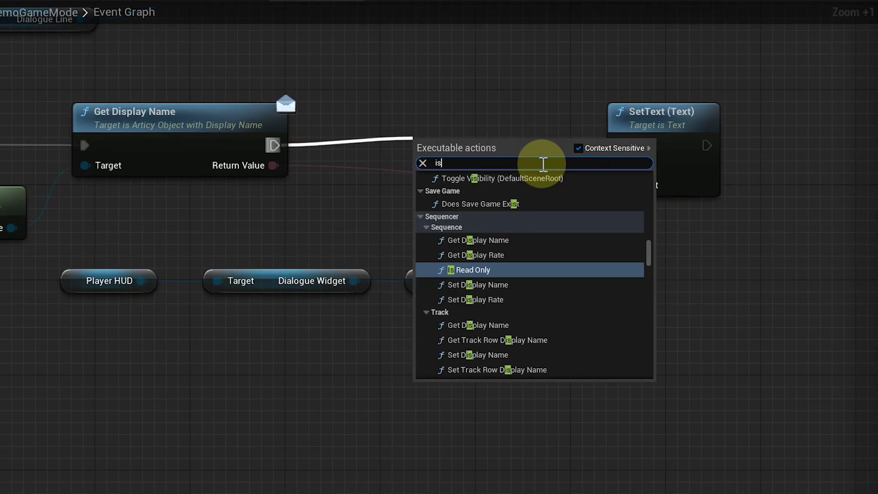
text(val)
click(457, 229)
drag(447, 133, 387, 133)
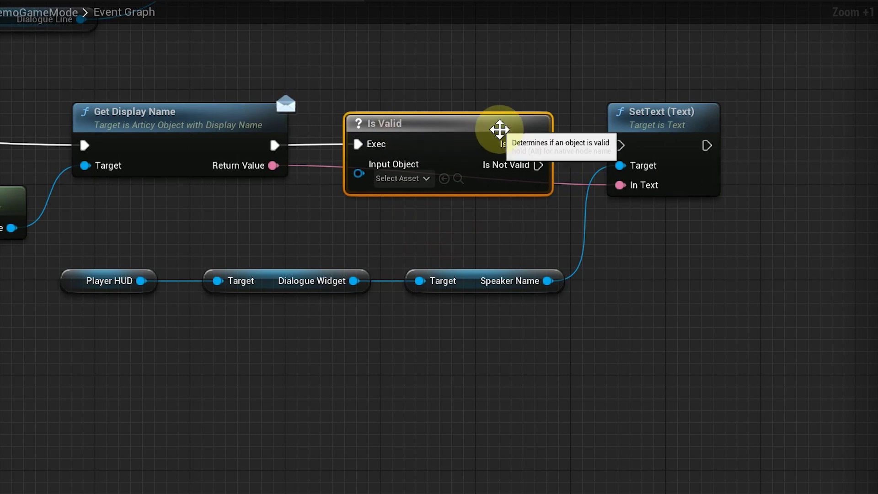
mouse_move(539, 145)
mouse_down()
mouse_move(606, 152)
mouse_move(619, 145)
mouse_up()
drag(141, 280, 358, 164)
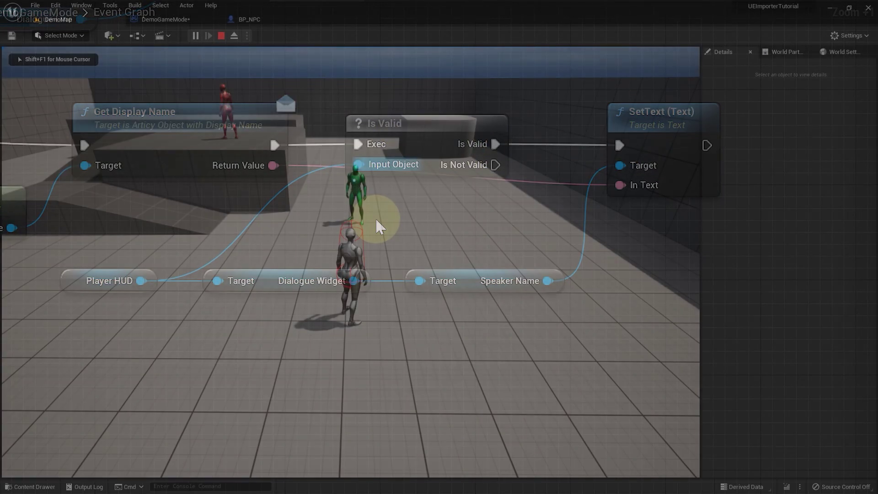
Walk to the green NPC and interact with E to see Kirian's first line.
key(w)
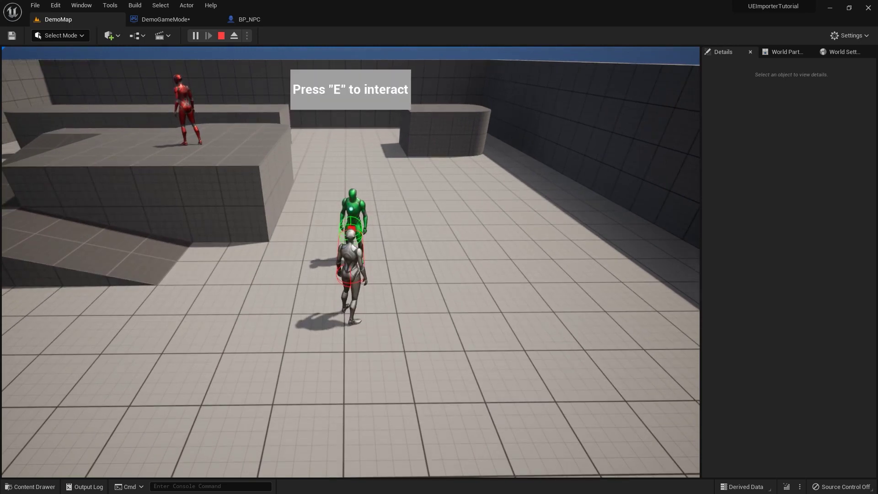
key(e)
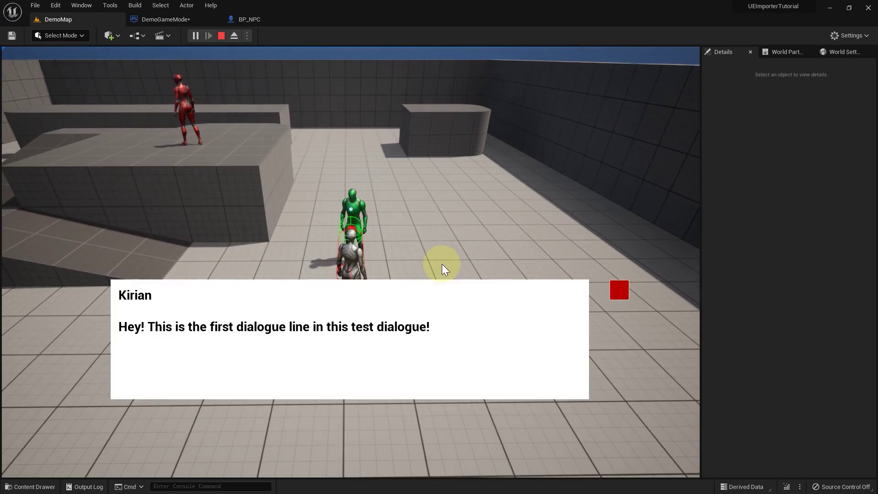